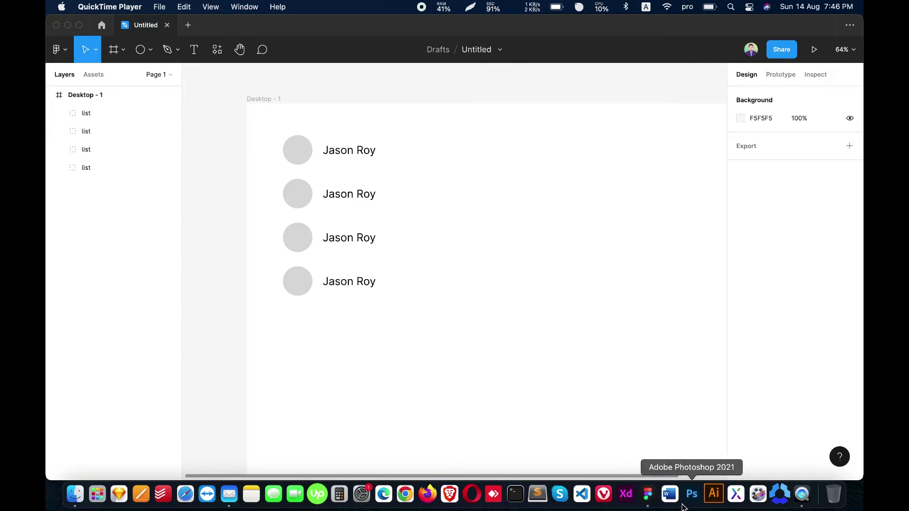
# Switch to the Figma window showing the four-row avatar and name list.
pyautogui.click(468, 279)
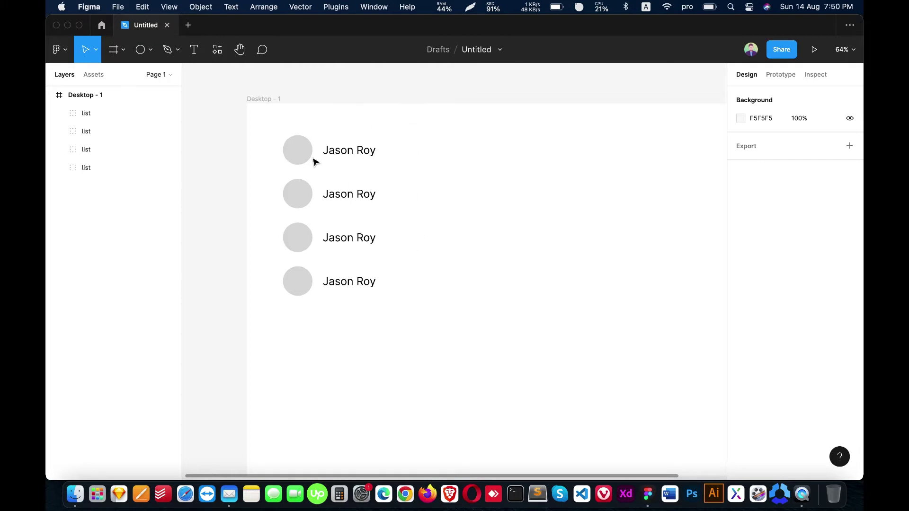
# Open Figma's plugin browser and search for 'content reel'.
pyautogui.click(335, 7)
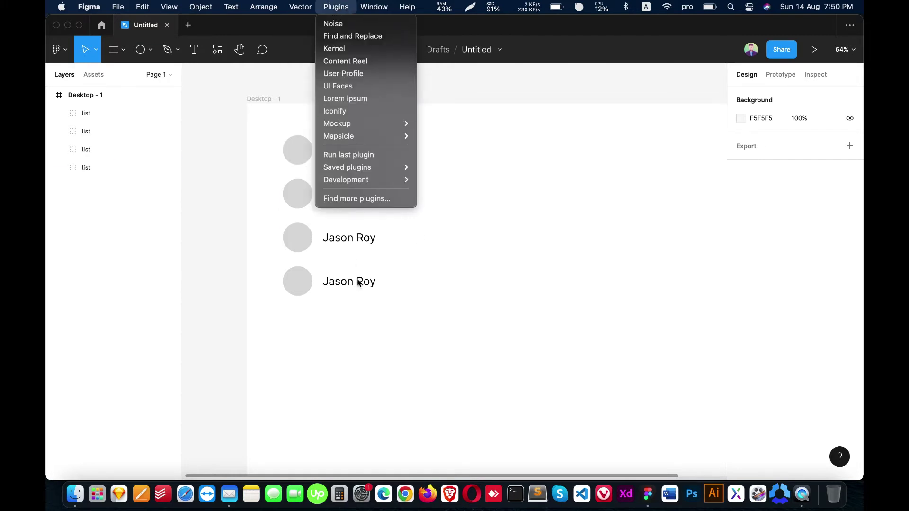
pyautogui.click(341, 198)
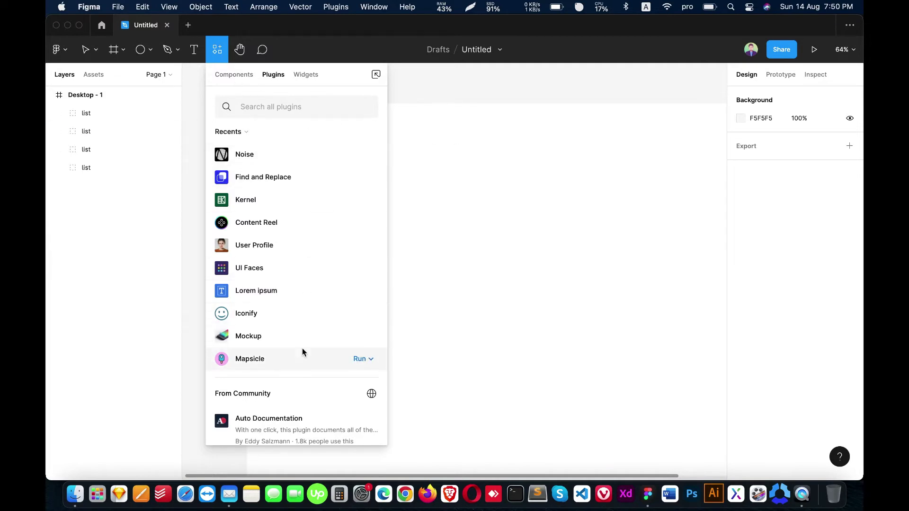
pyautogui.scroll(-5, 313, 381)
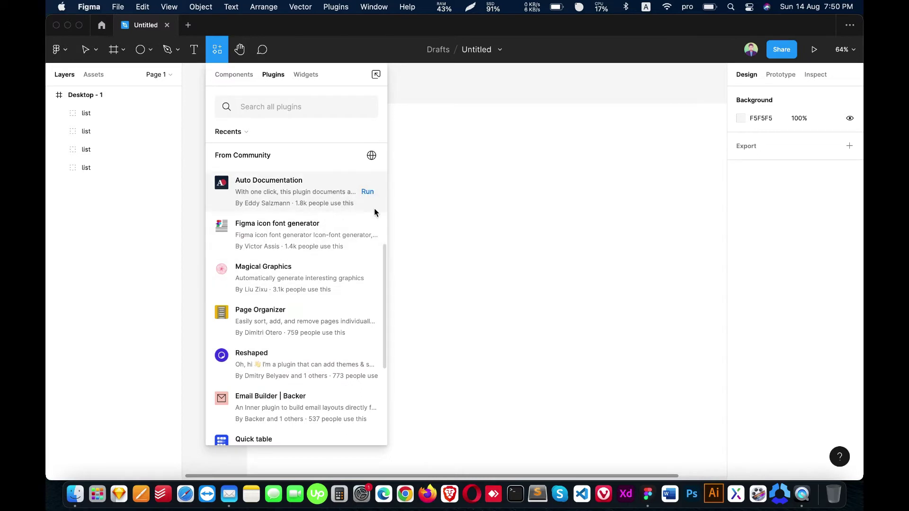
pyautogui.scroll(5, 296, 258)
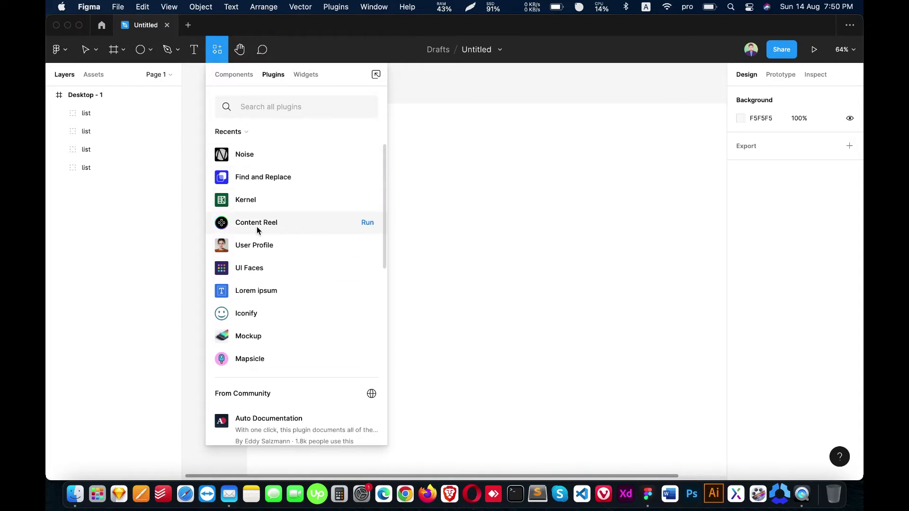
pyautogui.write('c')
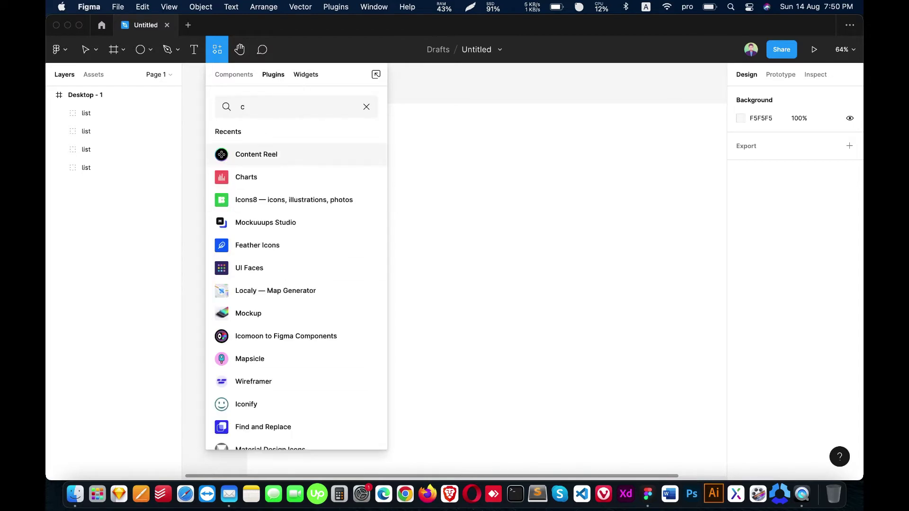
pyautogui.write('ont')
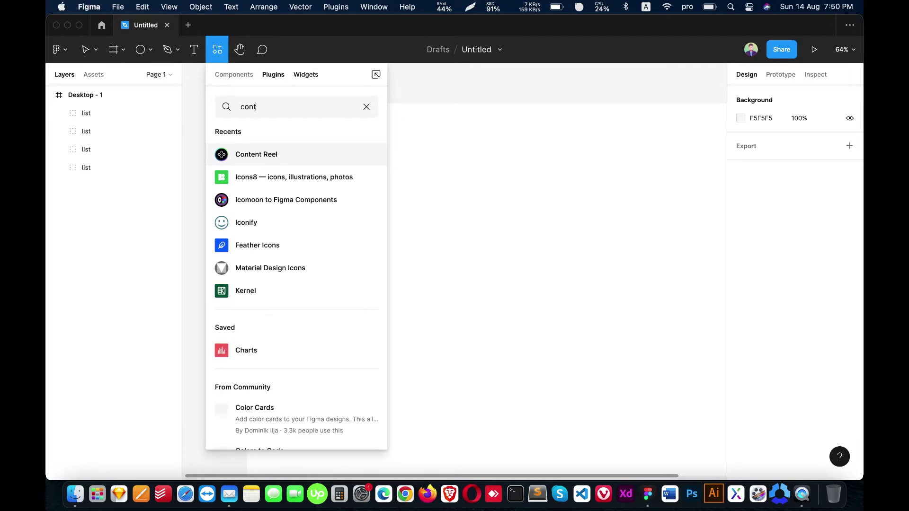
pyautogui.write('ent reel')
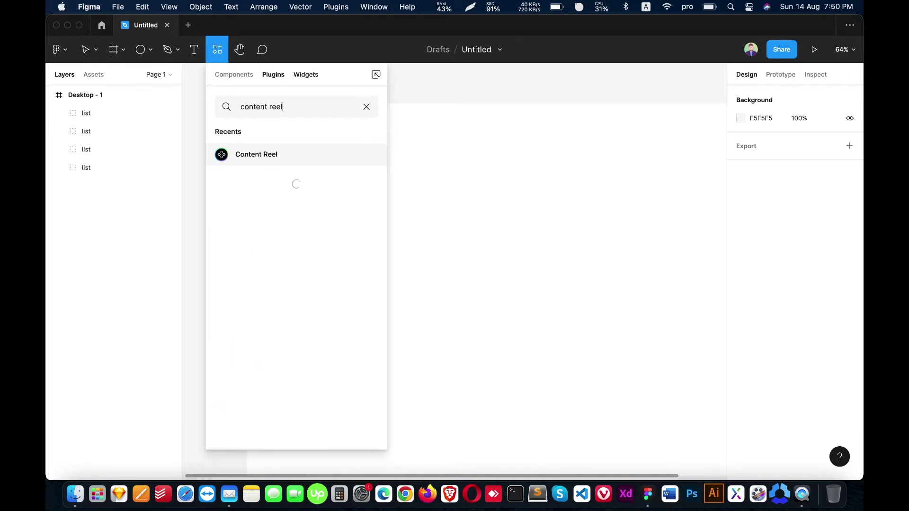
# Run the Content Reel plugin once, then close its window.
pyautogui.press('Return')
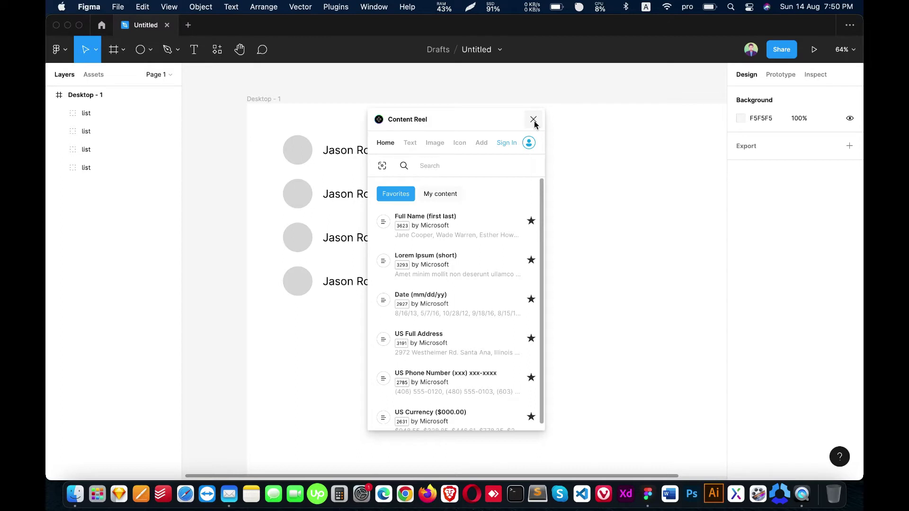
pyautogui.click(533, 120)
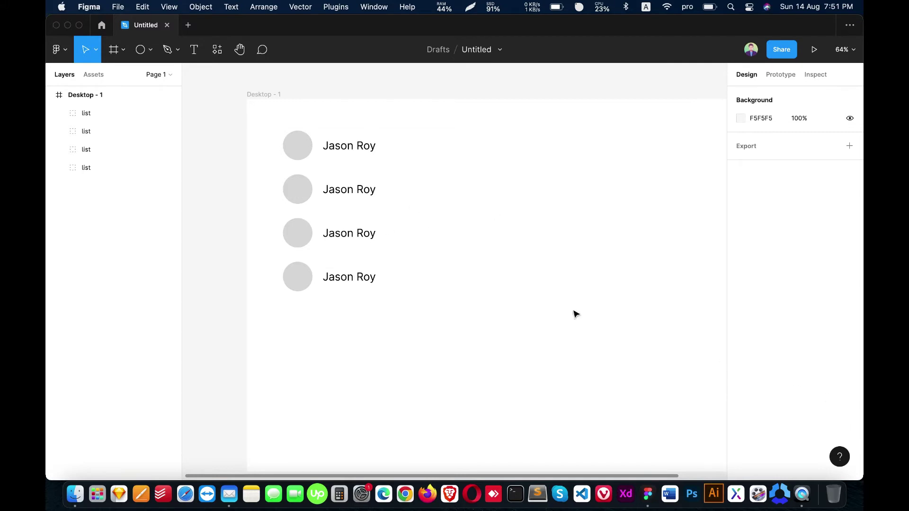
# Select the first row's avatar ellipse and open Content Reel on its Image tab.
pyautogui.click(355, 147)
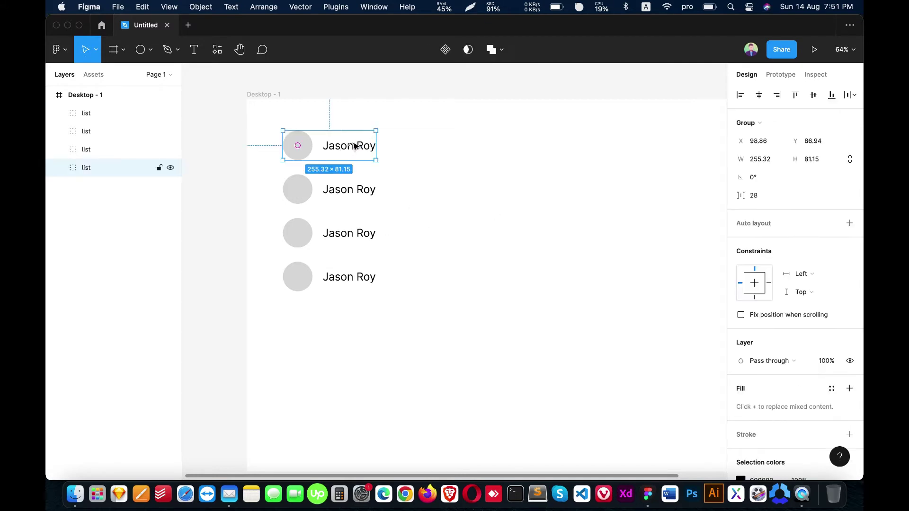
pyautogui.click(349, 7)
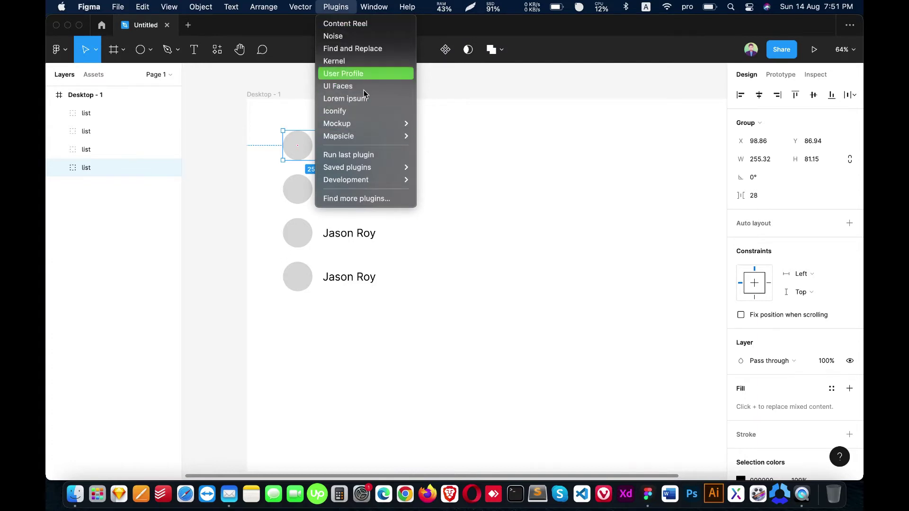
pyautogui.click(485, 274)
pyautogui.click(312, 151)
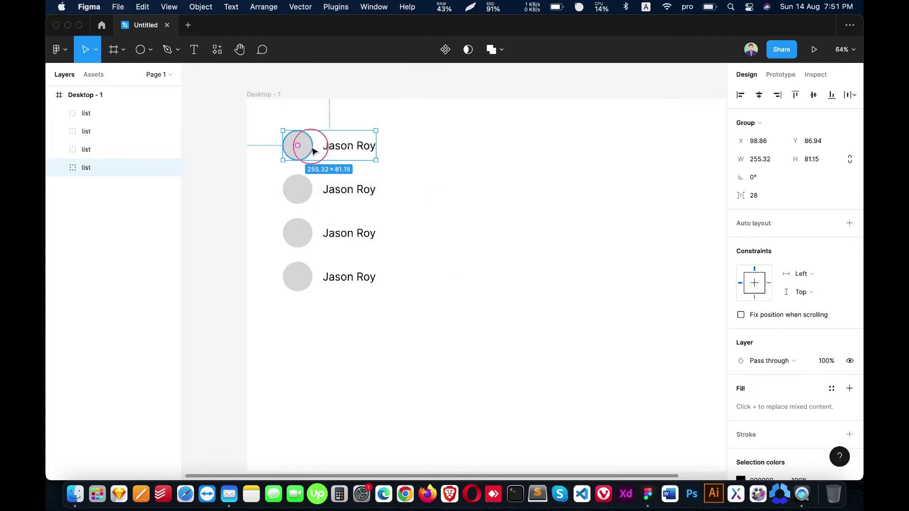
pyautogui.doubleClick(313, 151)
pyautogui.click(332, 7)
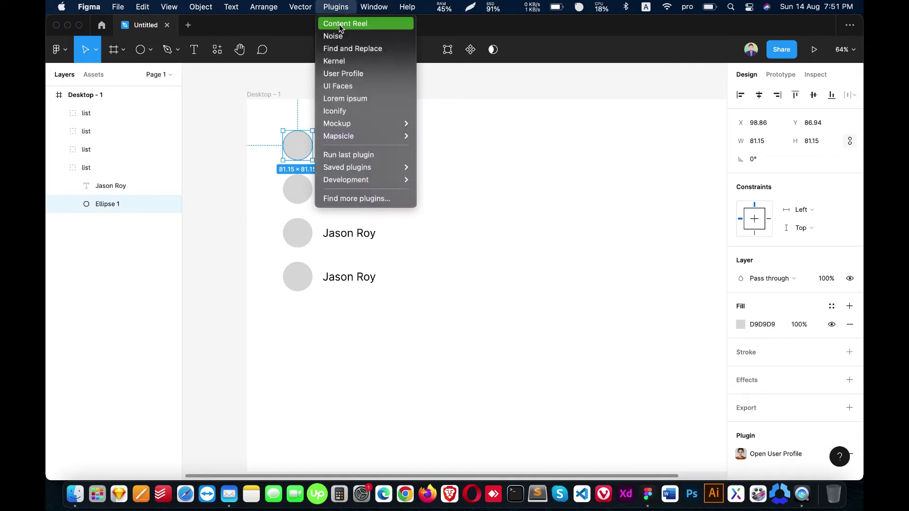
pyautogui.click(543, 310)
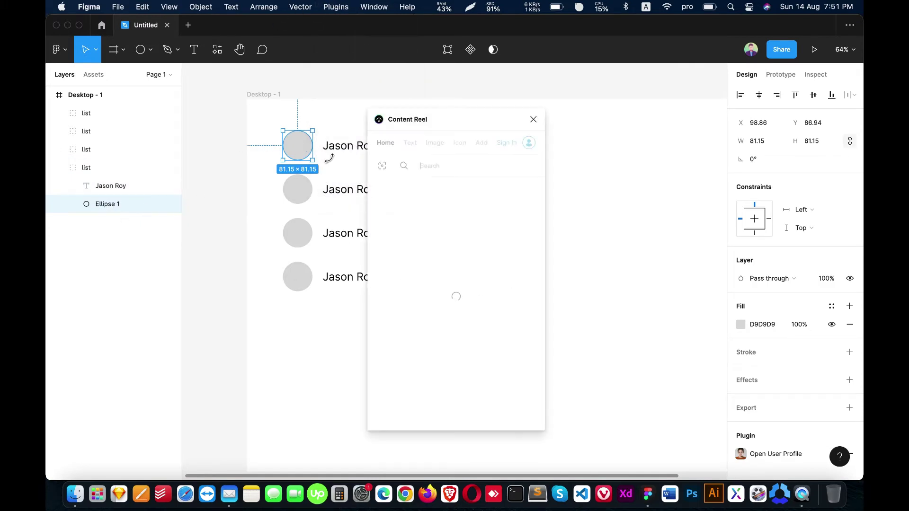
pyautogui.click(434, 143)
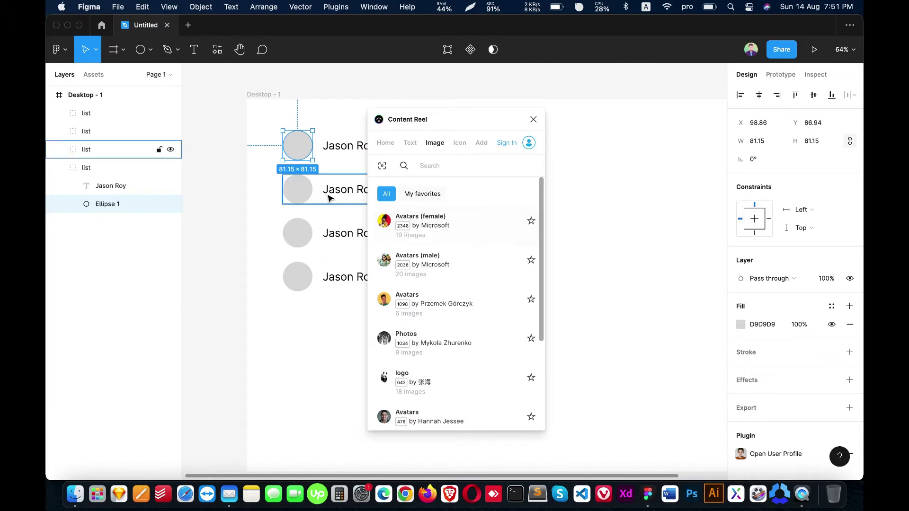
# Fill each of the four avatar circles with a photo from Avatars (female).
pyautogui.click(416, 223)
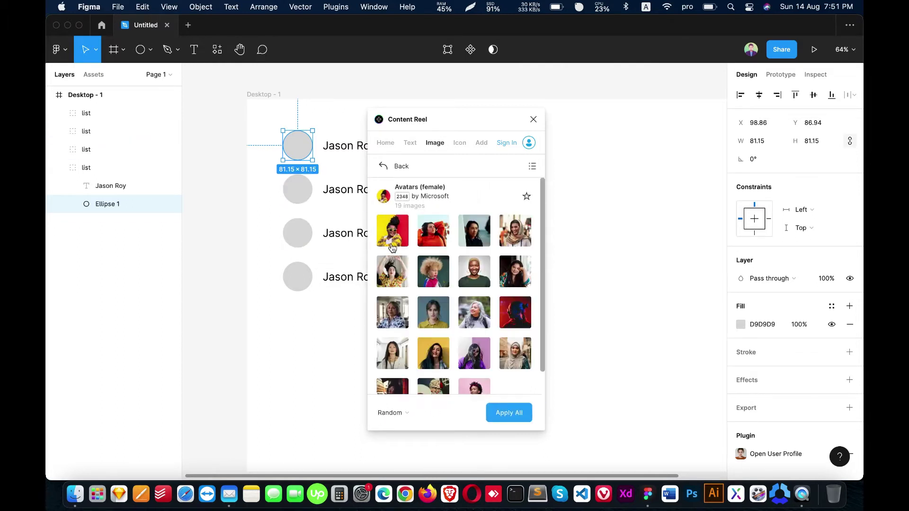
pyautogui.click(386, 234)
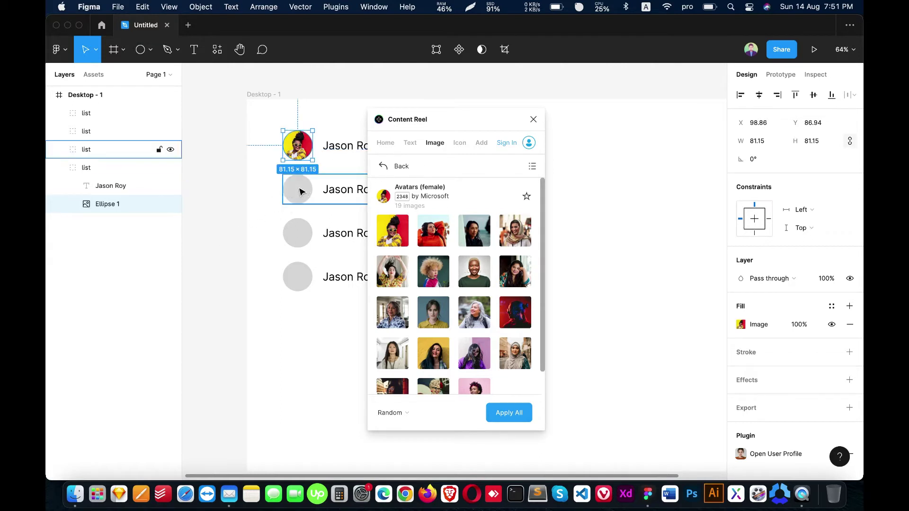
pyautogui.click(298, 190)
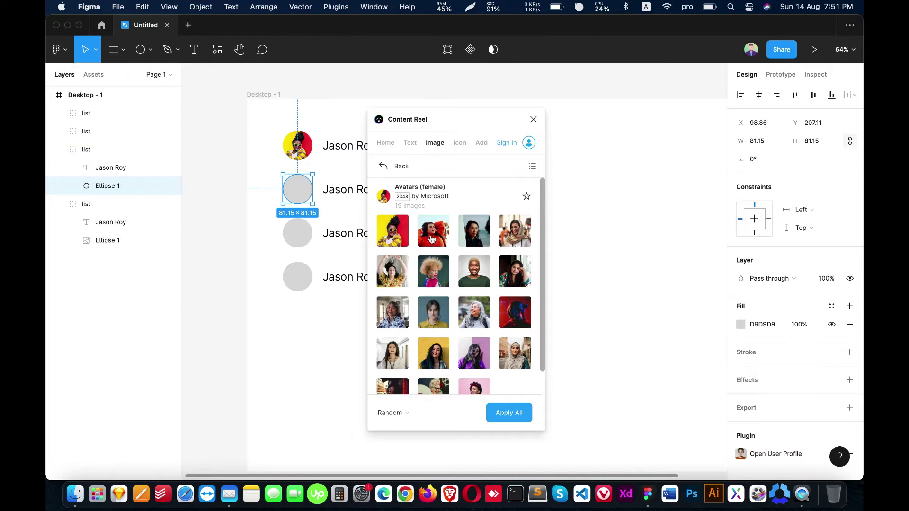
pyautogui.click(432, 239)
pyautogui.click(298, 233)
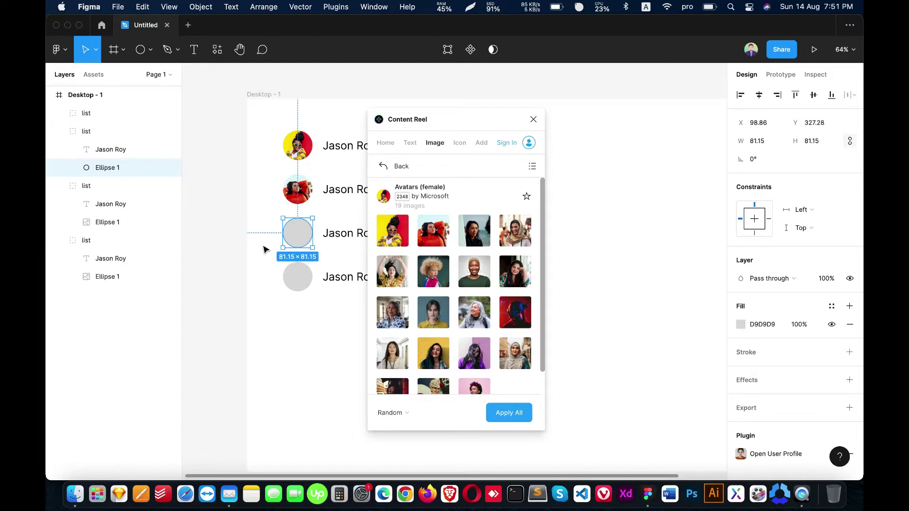
pyautogui.click(491, 240)
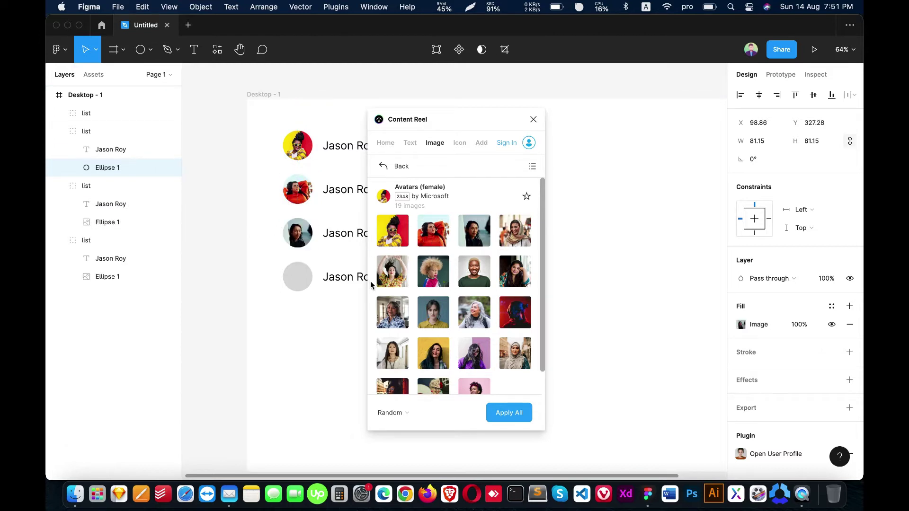
pyautogui.click(298, 279)
pyautogui.click(516, 232)
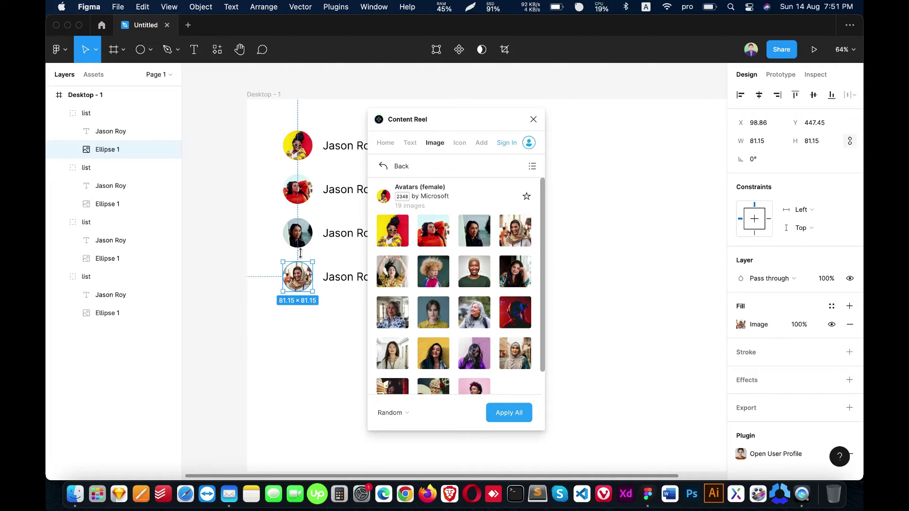
# Replace the top avatar with an Avatars (male) photo and move the plugin window aside.
pyautogui.click(299, 157)
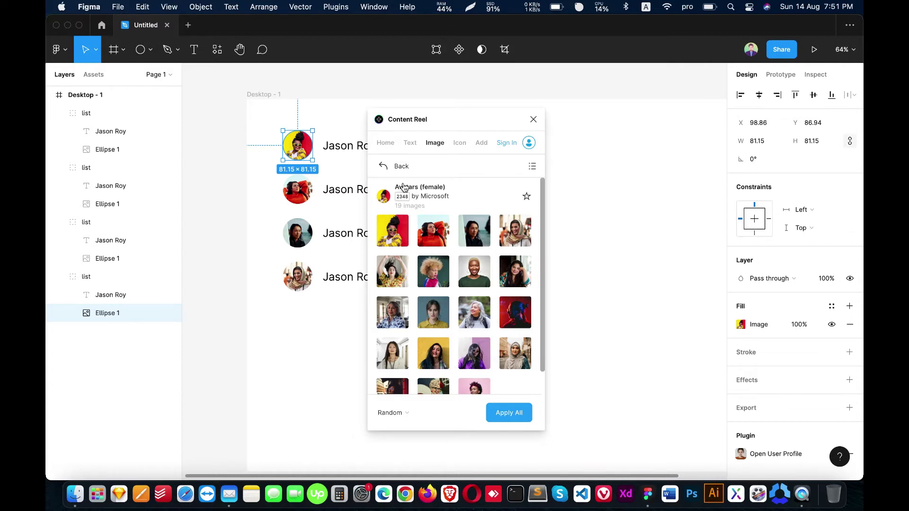
pyautogui.click(385, 167)
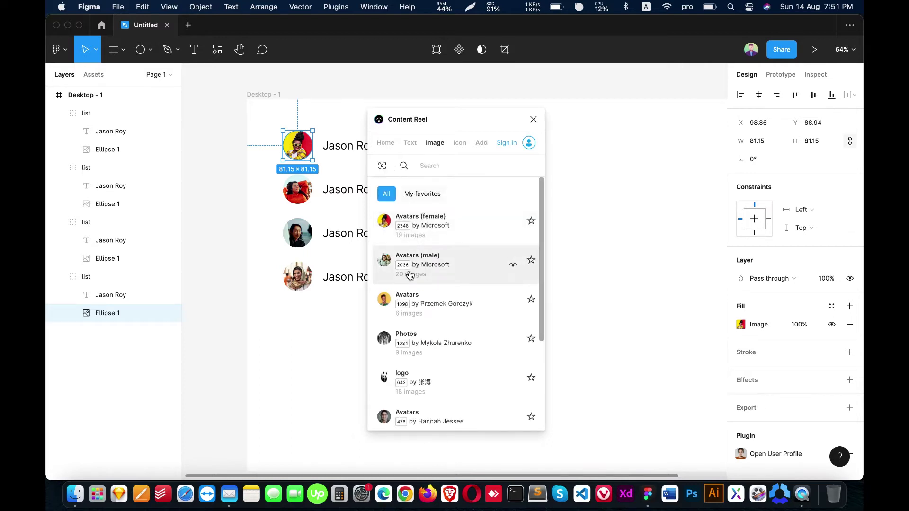
pyautogui.click(431, 265)
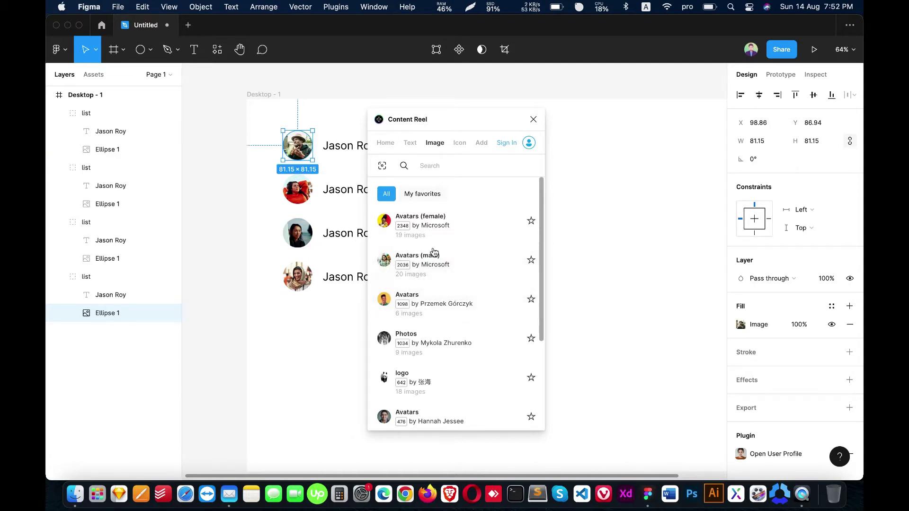
pyautogui.click(437, 263)
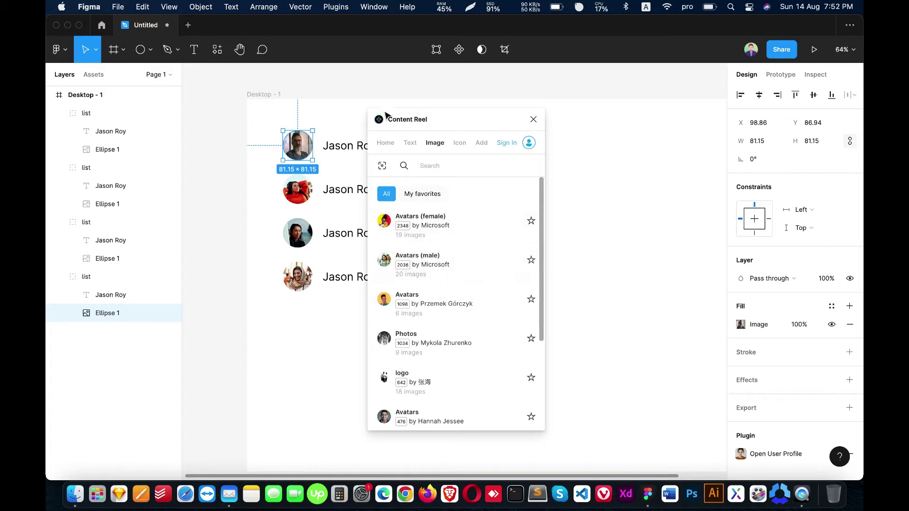
pyautogui.click(338, 148)
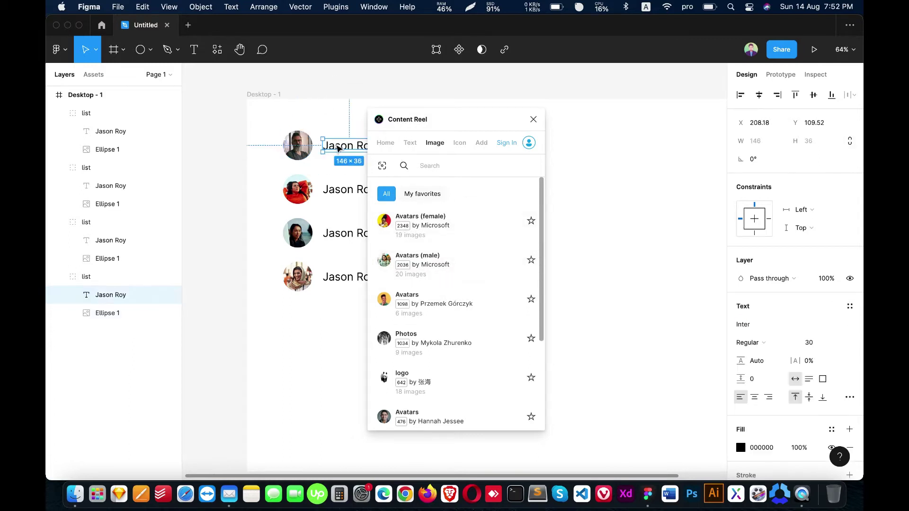
pyautogui.moveTo(447, 121); pyautogui.dragTo(488, 121)
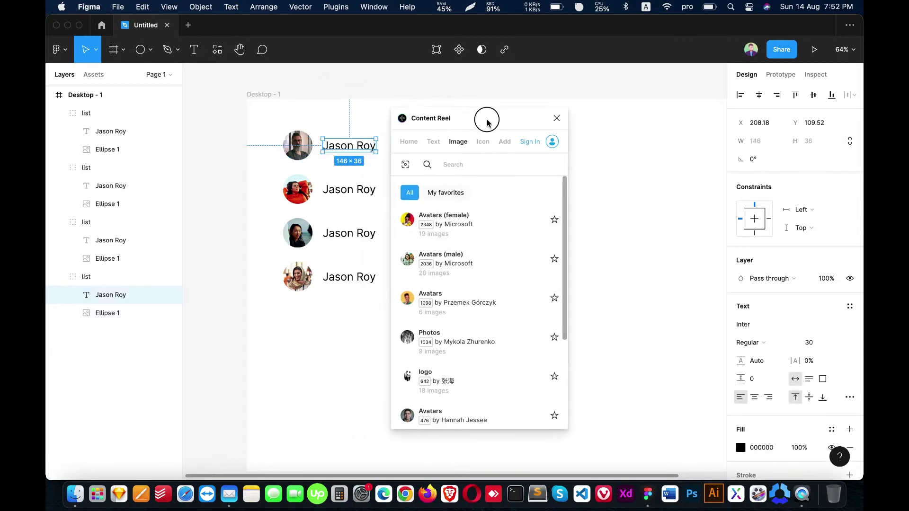
# Give each of the four name layers a different Content Reel Full Name, then select all rows.
pyautogui.click(451, 142)
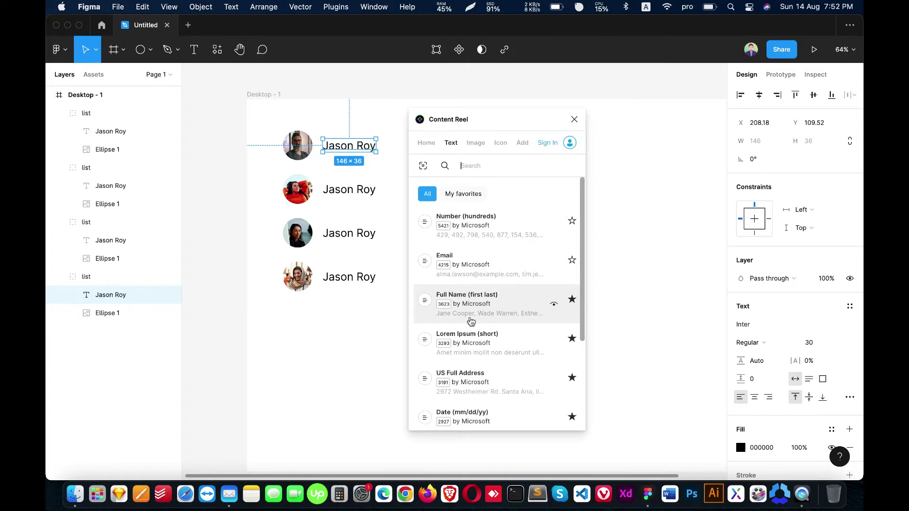
pyautogui.click(484, 312)
pyautogui.click(363, 190)
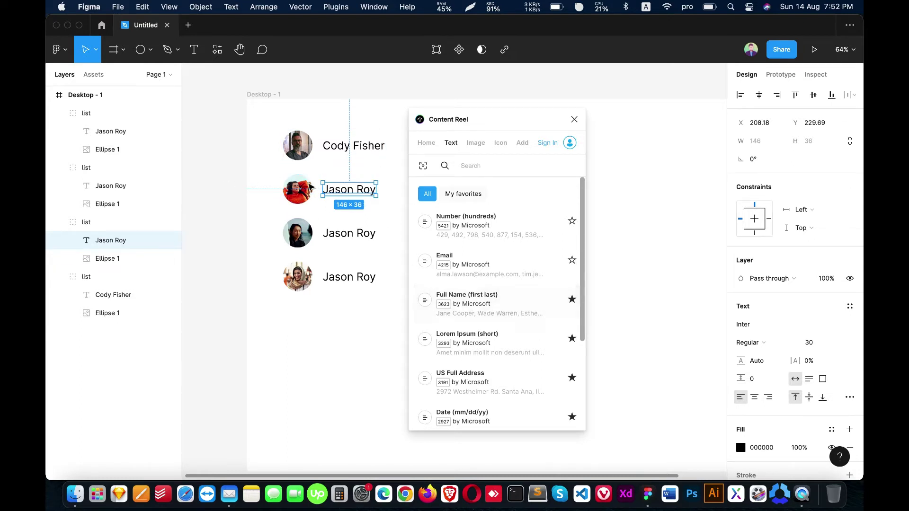
pyautogui.click(472, 309)
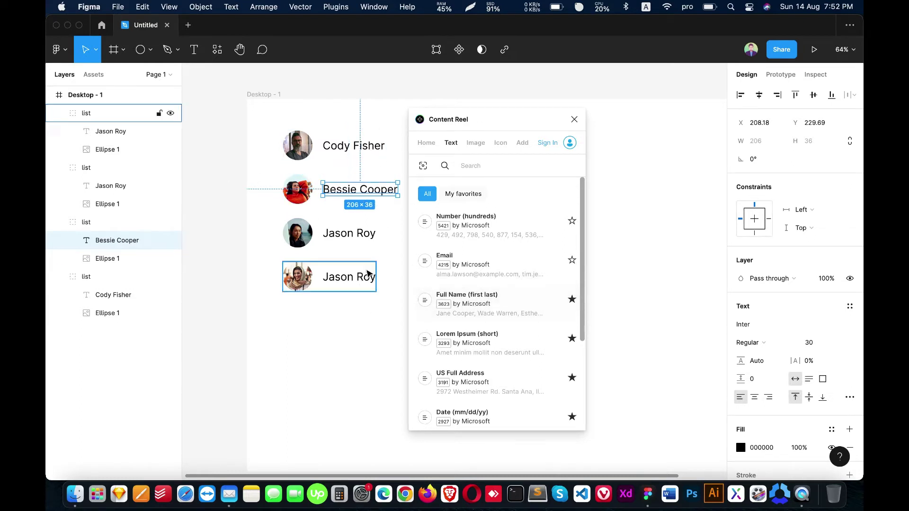
pyautogui.click(359, 234)
pyautogui.click(508, 310)
pyautogui.click(367, 278)
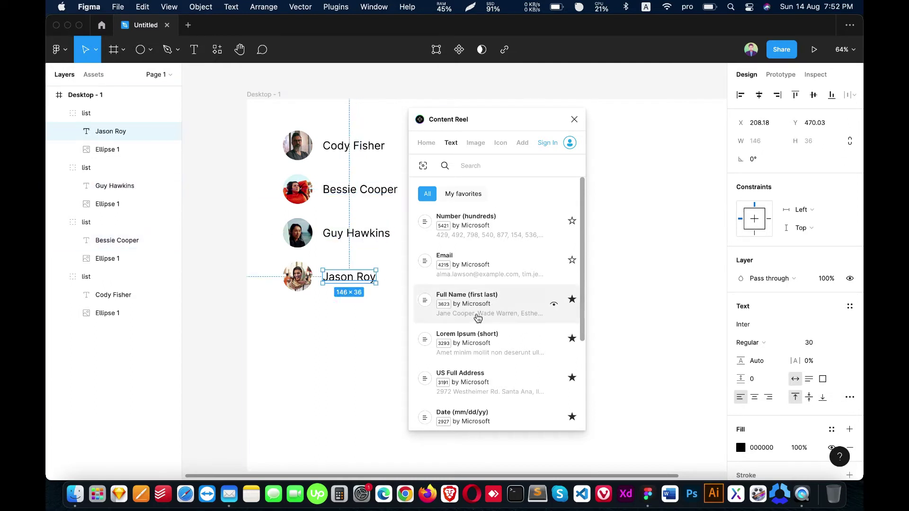
pyautogui.click(470, 313)
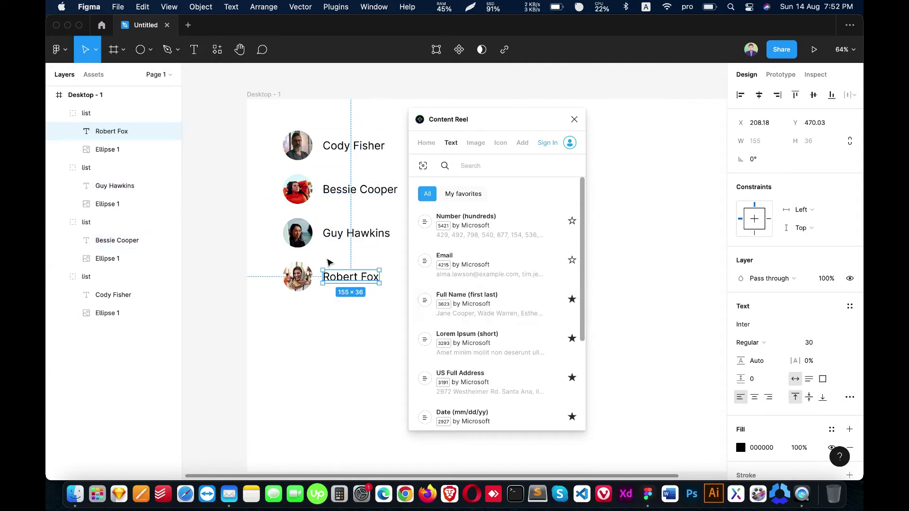
pyautogui.click(314, 314)
pyautogui.moveTo(267, 132); pyautogui.dragTo(344, 326)
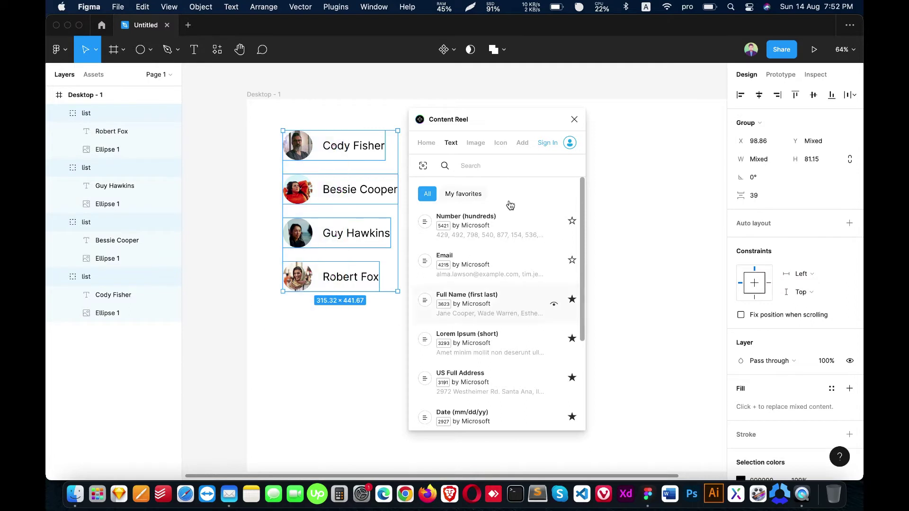
# Refill the third row's avatar circle with an Avatars (male) photo, then return Content Reel to Home.
pyautogui.press('Escape')
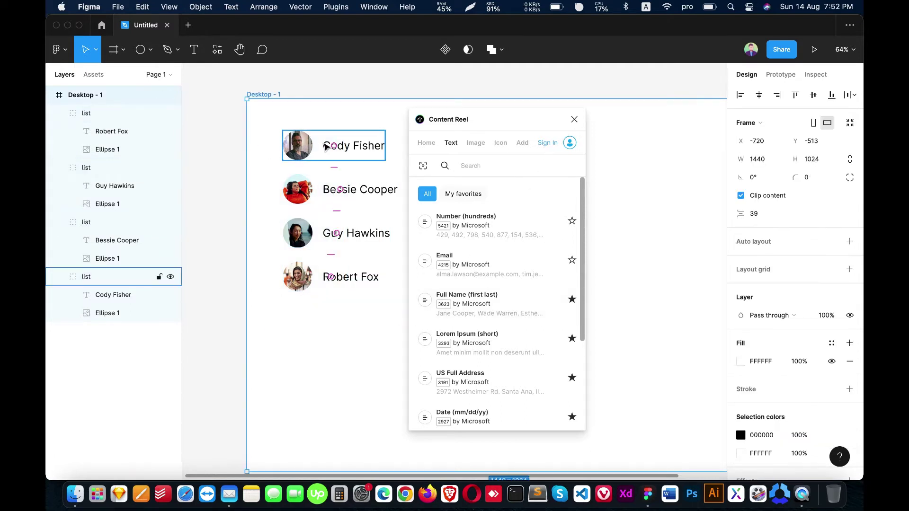
pyautogui.click(354, 146)
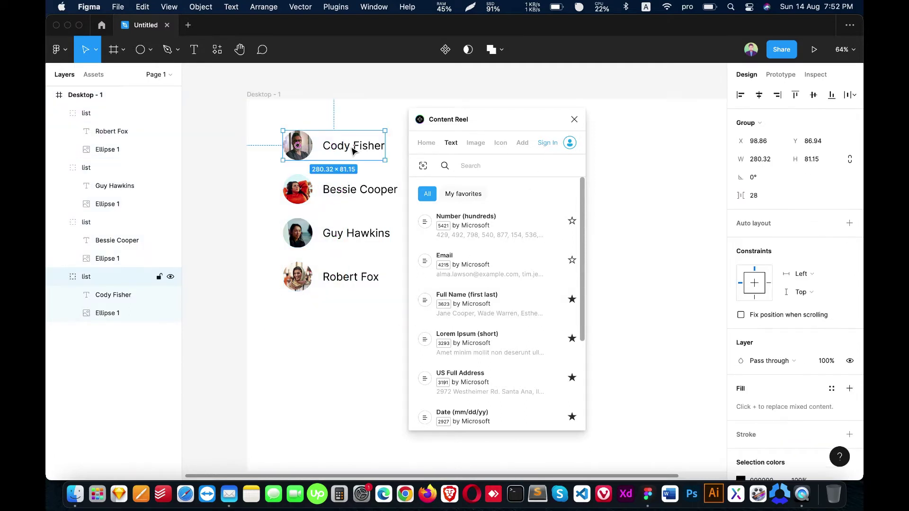
pyautogui.doubleClick(306, 150)
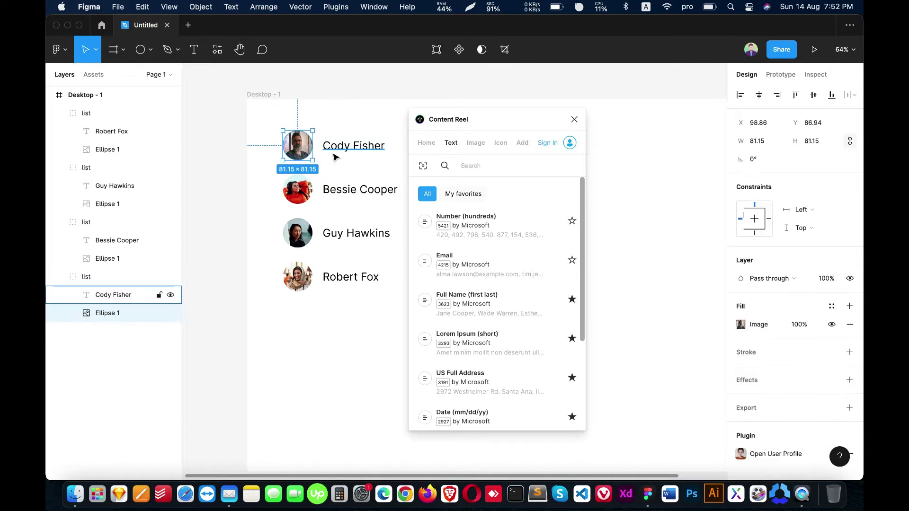
pyautogui.click(329, 149)
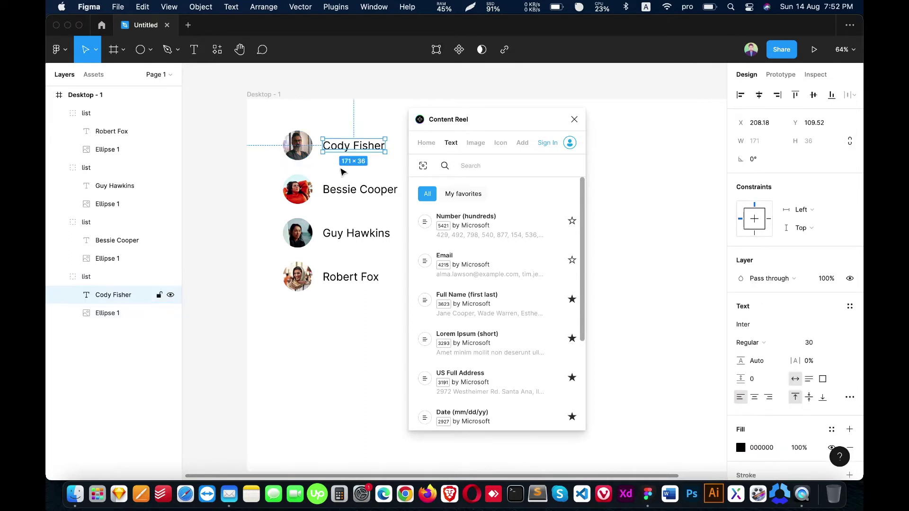
pyautogui.click(308, 150)
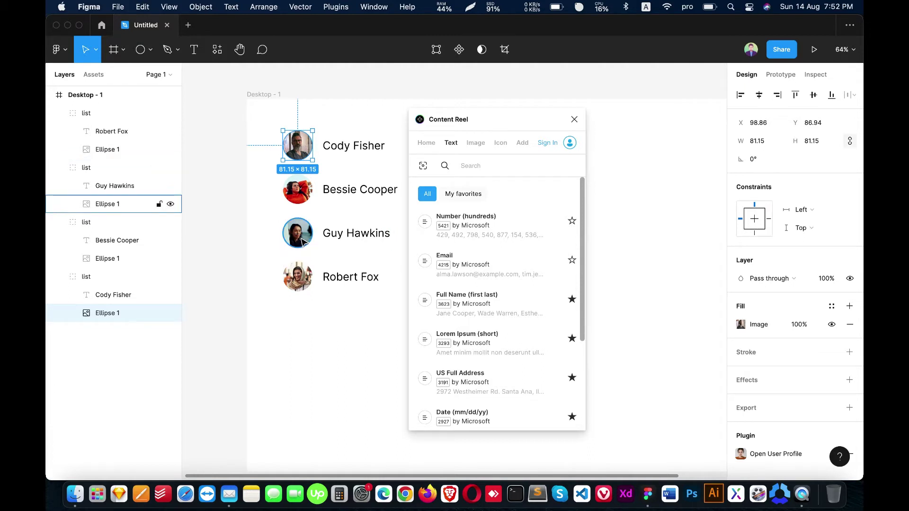
pyautogui.click(303, 237)
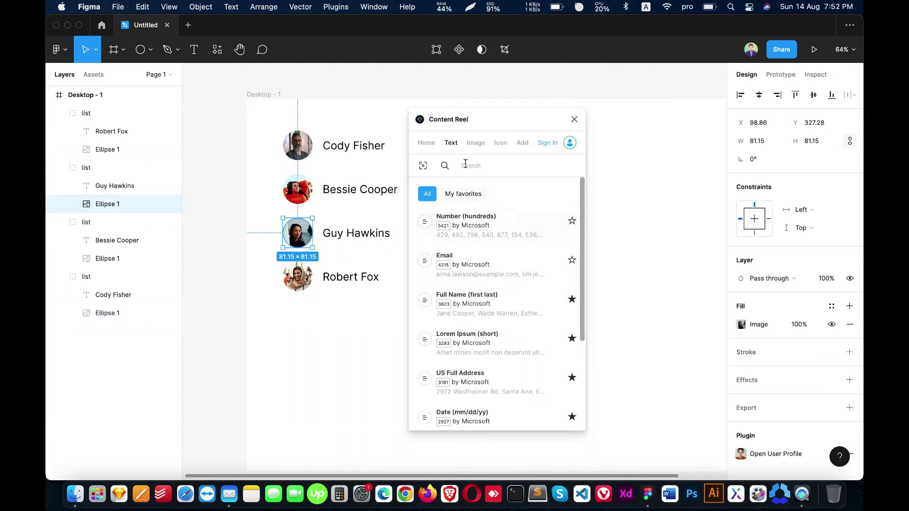
pyautogui.click(472, 148)
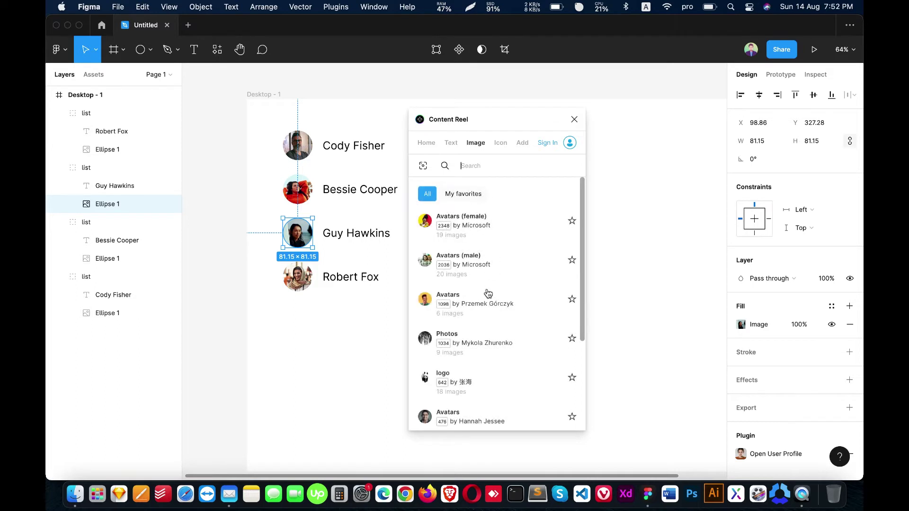
pyautogui.click(528, 301)
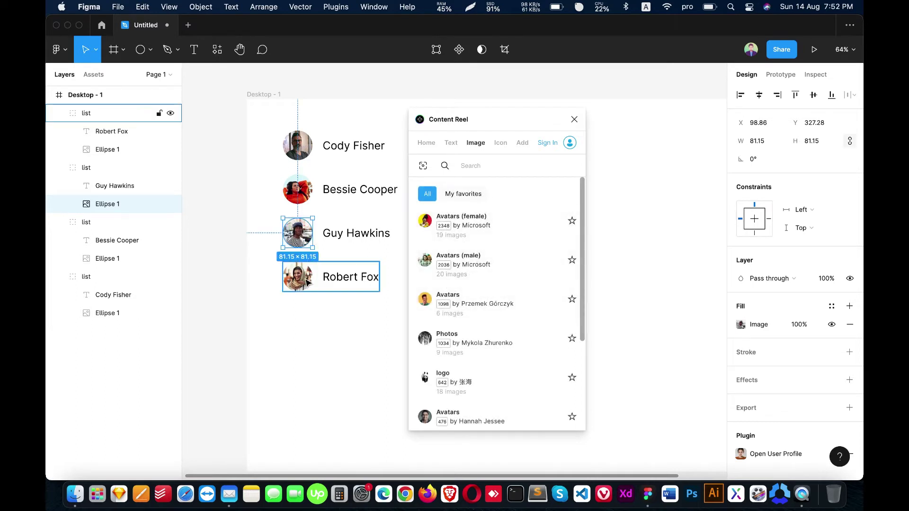
pyautogui.click(536, 259)
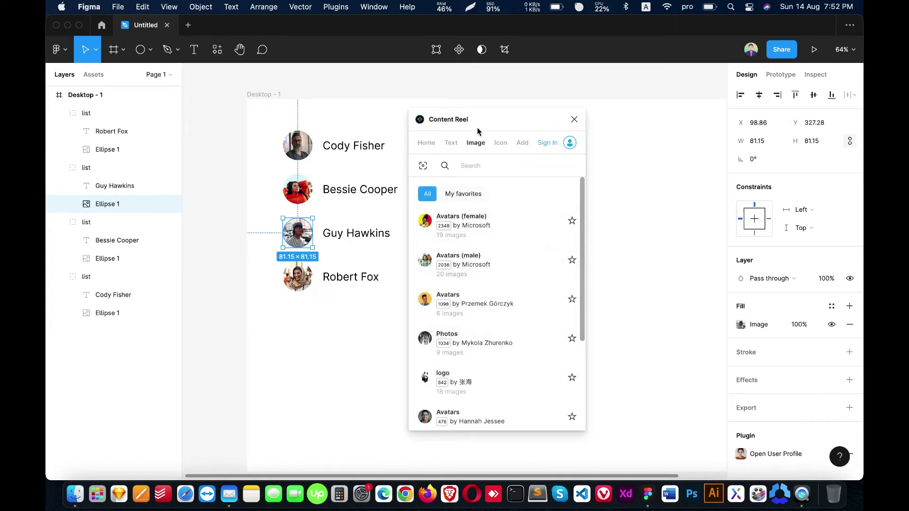
pyautogui.click(428, 143)
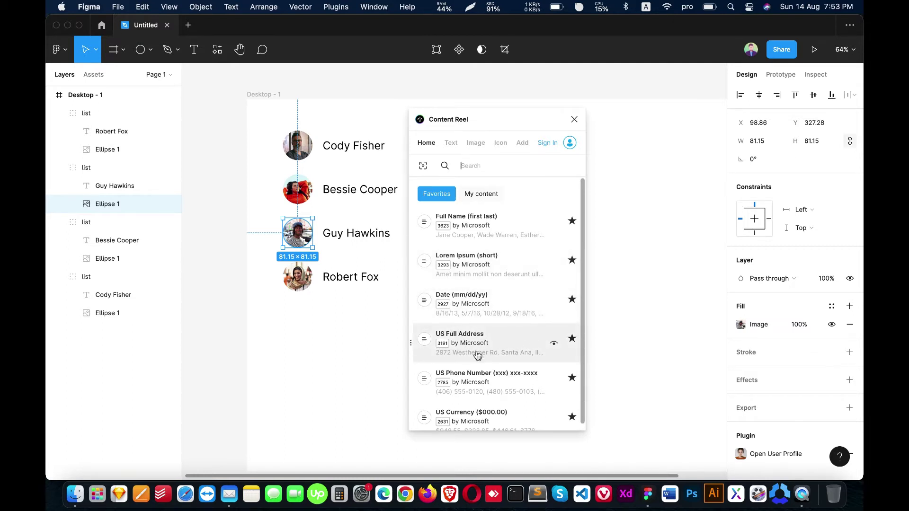
# Add a three-line placeholder text layer ('asdf', 'asdf', 'ads') below the list.
pyautogui.click(307, 343)
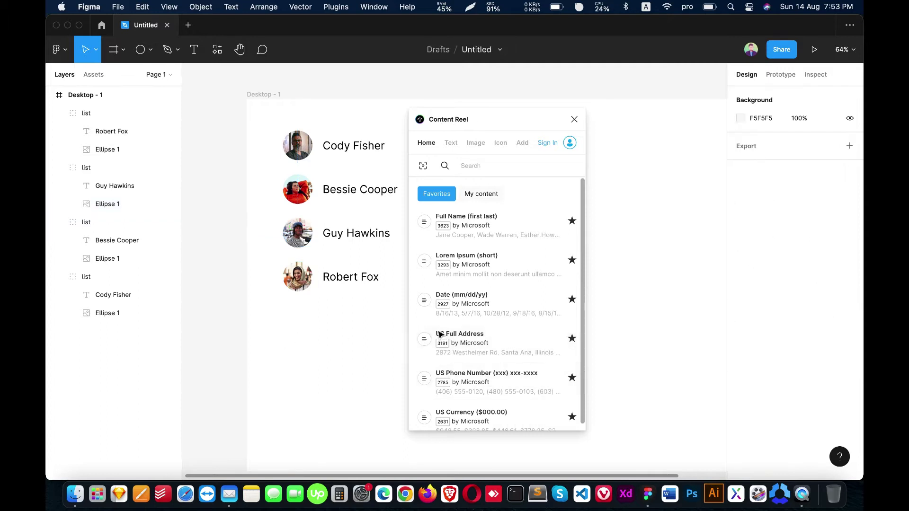
pyautogui.scroll(-3, 308, 321)
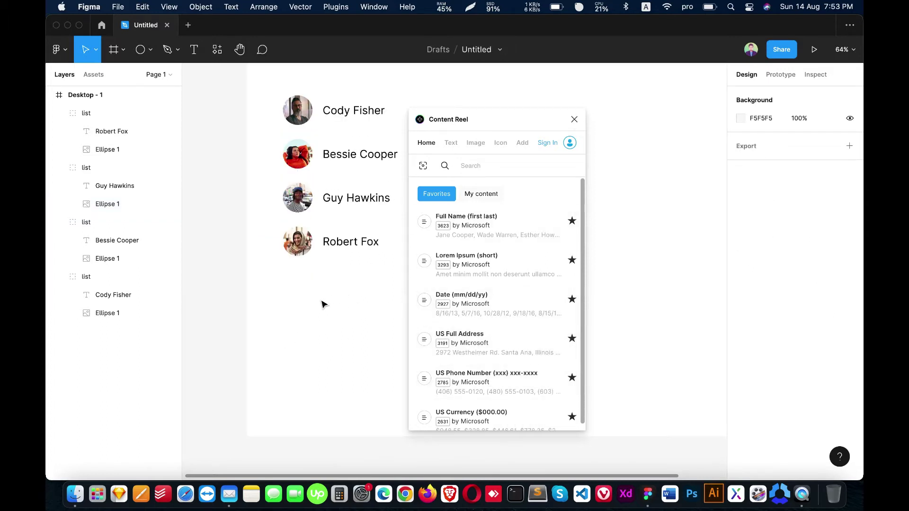
pyautogui.press('t')
pyautogui.click(282, 298)
pyautogui.write('asdf')
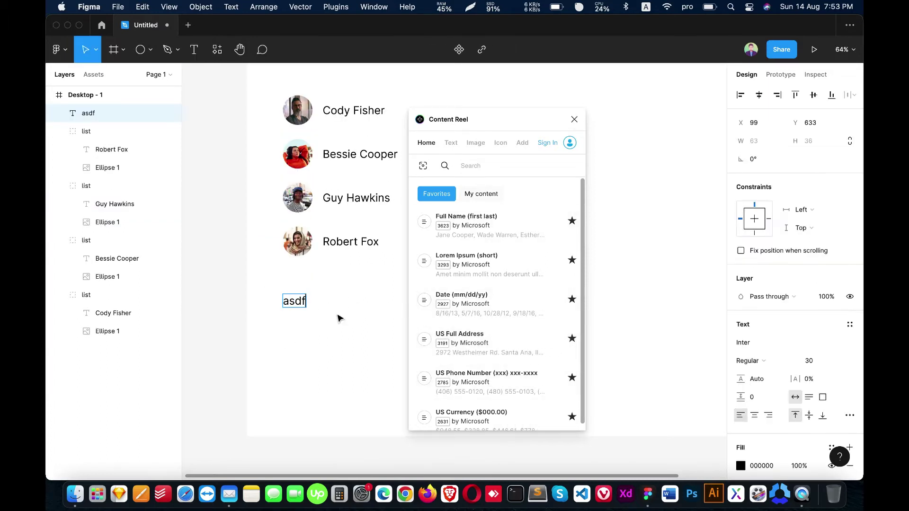
pyautogui.press('Return')
pyautogui.write('asdf')
pyautogui.press('Return')
pyautogui.write('ads asfs')
pyautogui.press('Return')
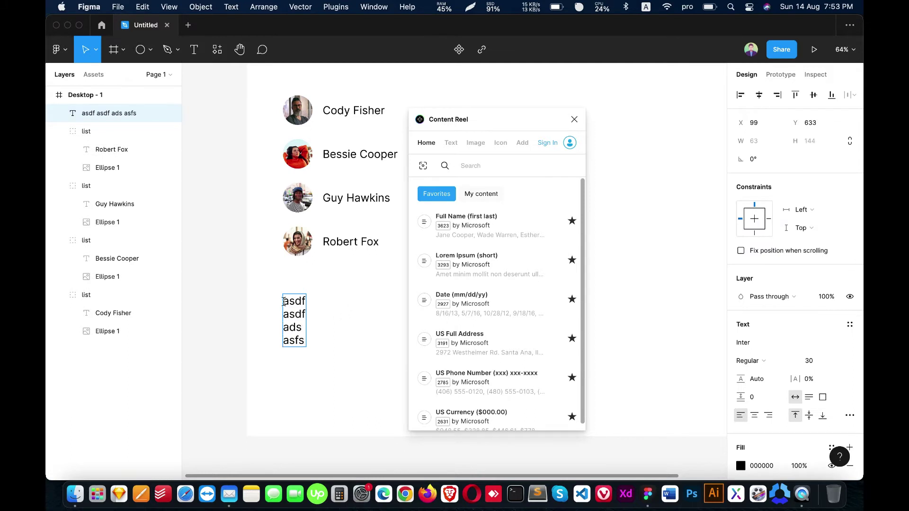
pyautogui.tripleClick(295, 301)
pyautogui.click(295, 303)
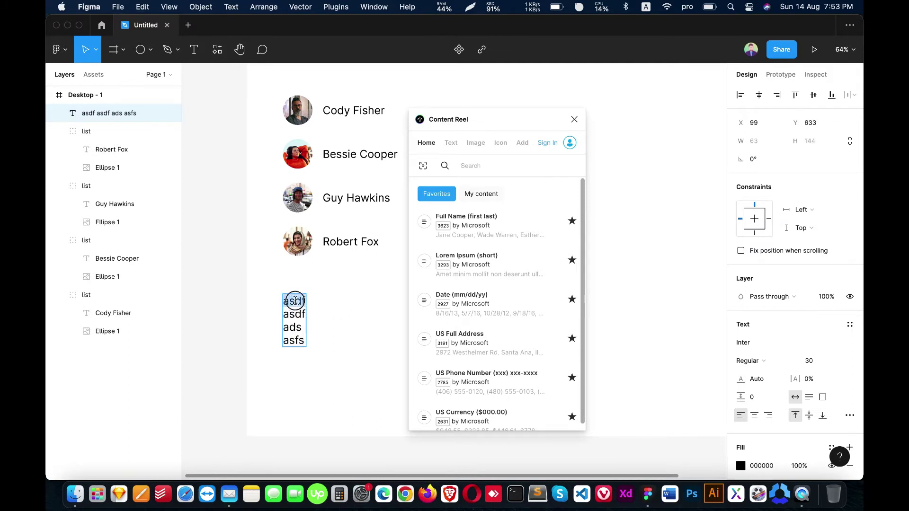
# Fill the text with a Content Reel US Full Address and place it just under the list.
pyautogui.click(467, 344)
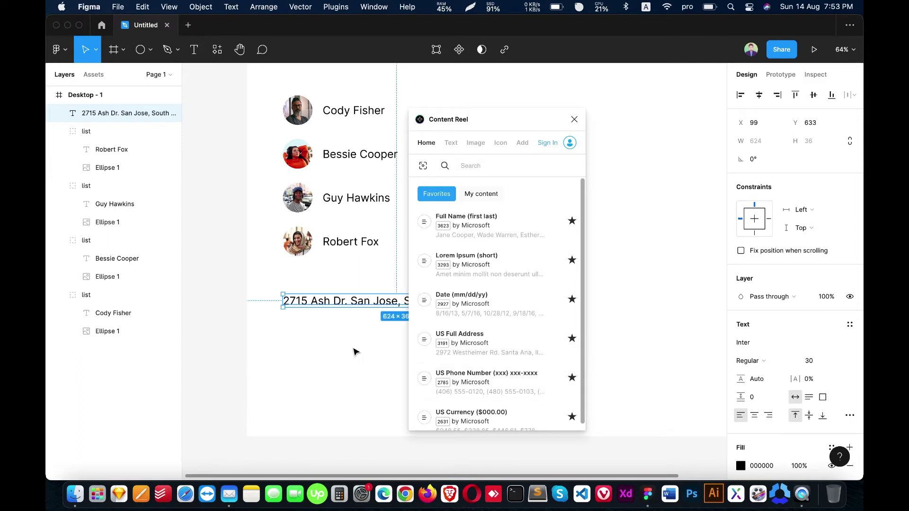
pyautogui.moveTo(341, 301); pyautogui.dragTo(323, 330)
pyautogui.moveTo(492, 118); pyautogui.dragTo(673, 96)
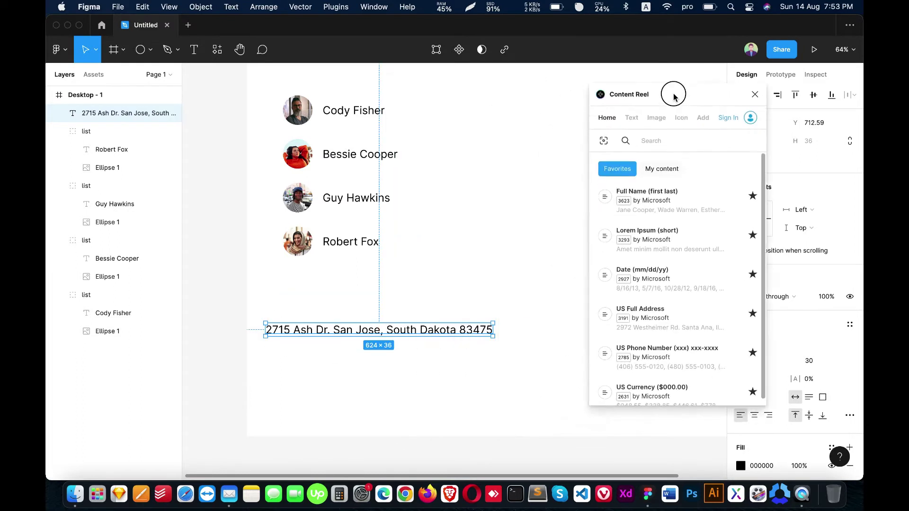
pyautogui.moveTo(338, 331)
pyautogui.mouseDown()
pyautogui.moveTo(359, 296)
pyautogui.moveTo(358, 310)
pyautogui.mouseUp()
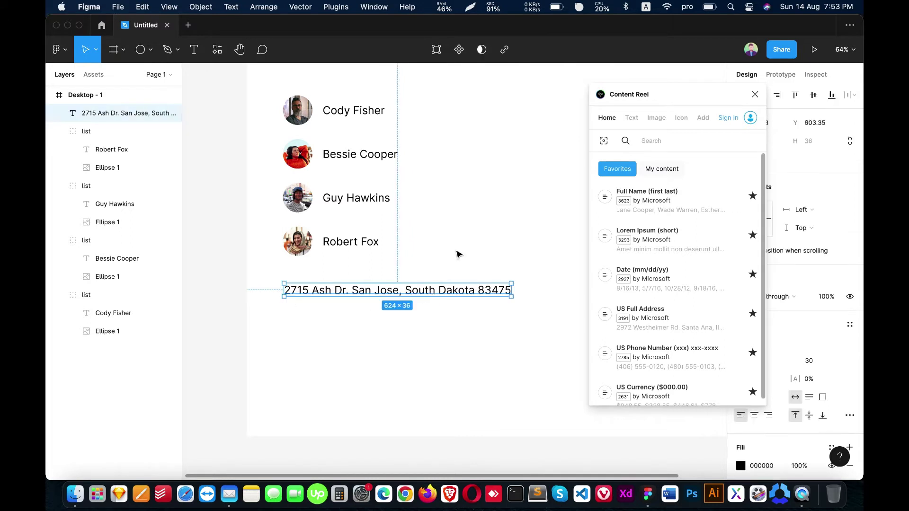
# Replace the address with a US Phone Number, nudge it up, and close Content Reel.
pyautogui.moveTo(667, 356)
pyautogui.click(661, 363)
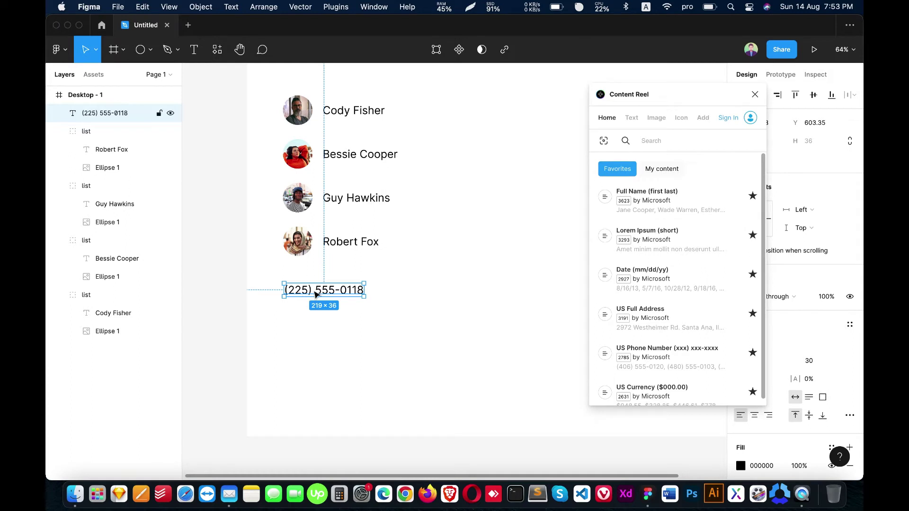
pyautogui.moveTo(316, 294); pyautogui.dragTo(317, 289)
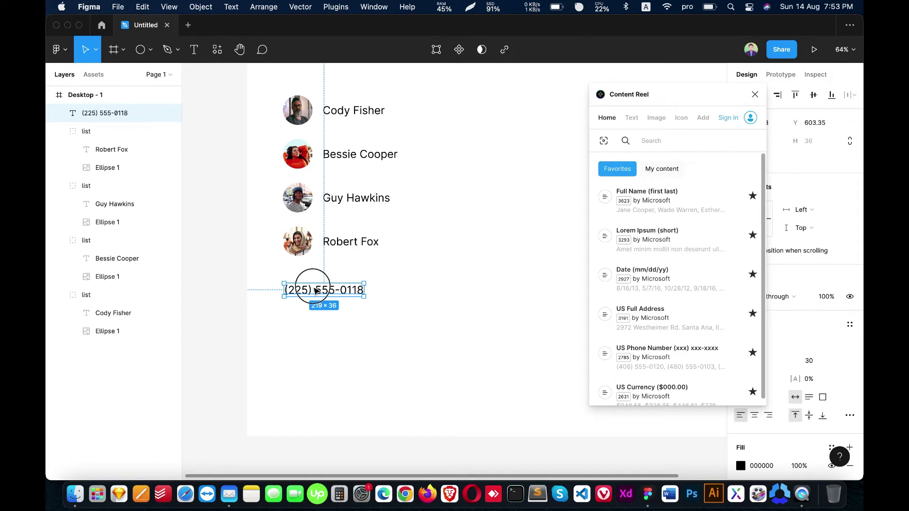
pyautogui.click(754, 94)
pyautogui.click(419, 298)
pyautogui.moveTo(420, 299)
pyautogui.mouseDown()
pyautogui.moveTo(355, 248)
pyautogui.moveTo(328, 290)
pyautogui.mouseUp()
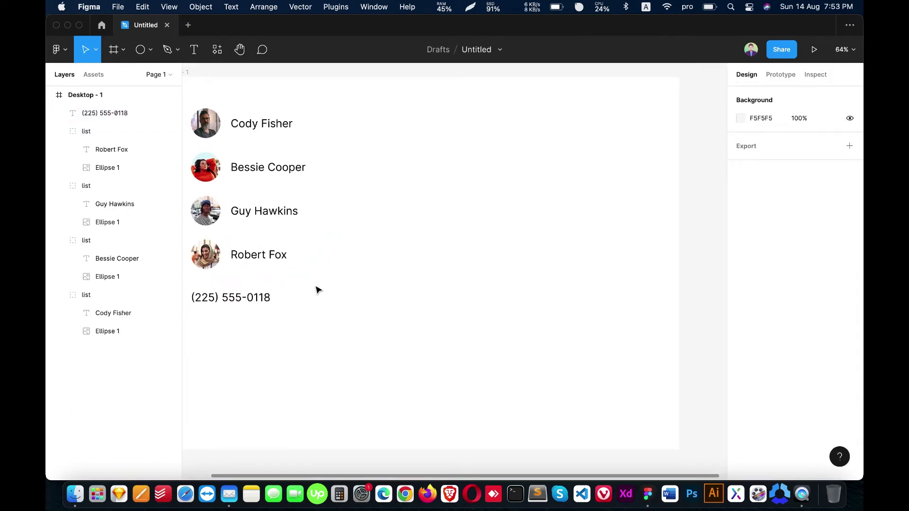
# Draw a fixed-size text box below the phone number holding placeholder text.
pyautogui.click(194, 49)
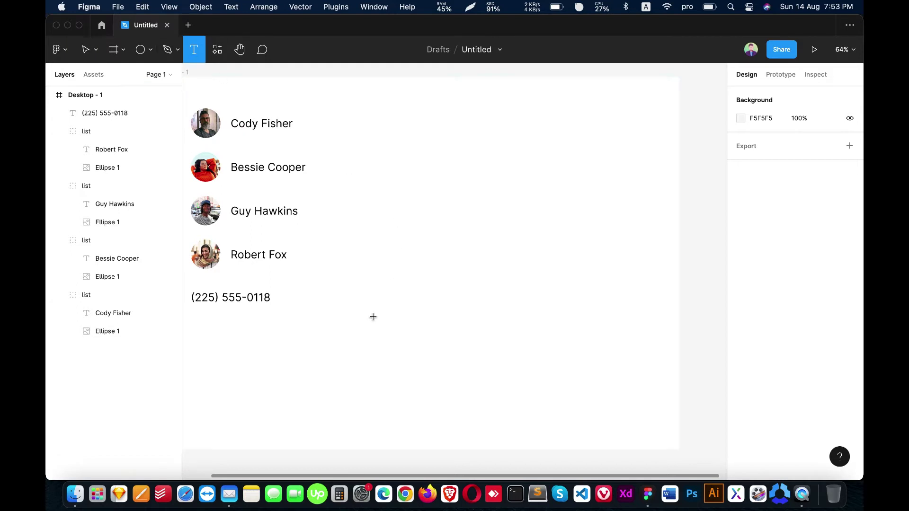
pyautogui.click(347, 348)
pyautogui.moveTo(278, 331); pyautogui.dragTo(558, 386)
pyautogui.write('as')
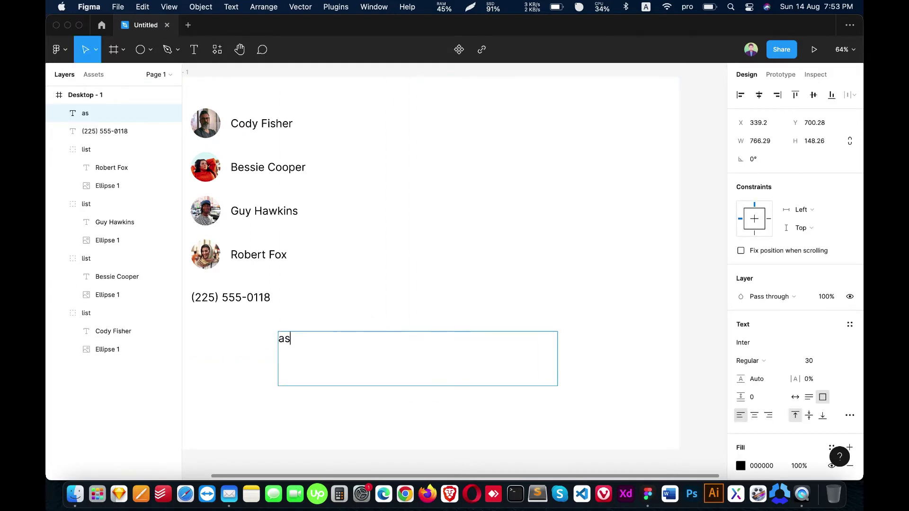
pyautogui.write('fasdfas')
pyautogui.doubleClick(360, 336)
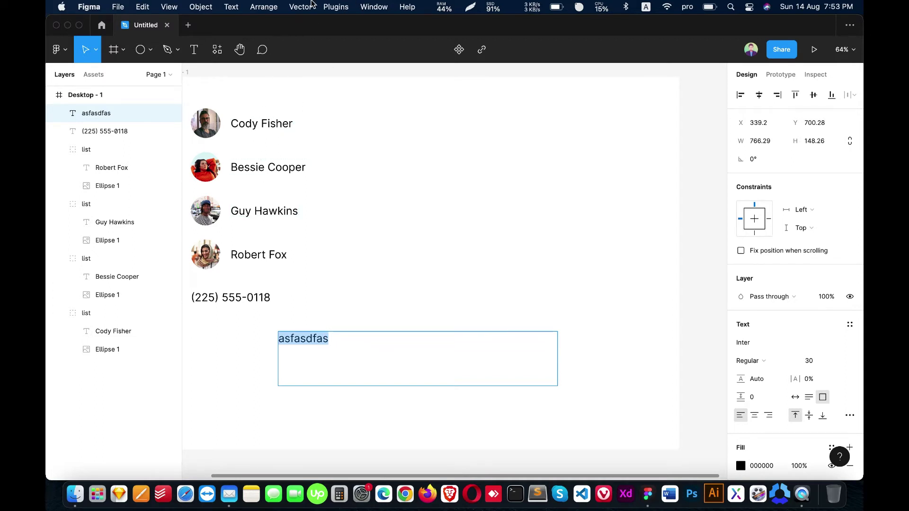
# Generate five sentences of lorem ipsum into the box with the Lorem ipsum plugin.
pyautogui.click(324, 7)
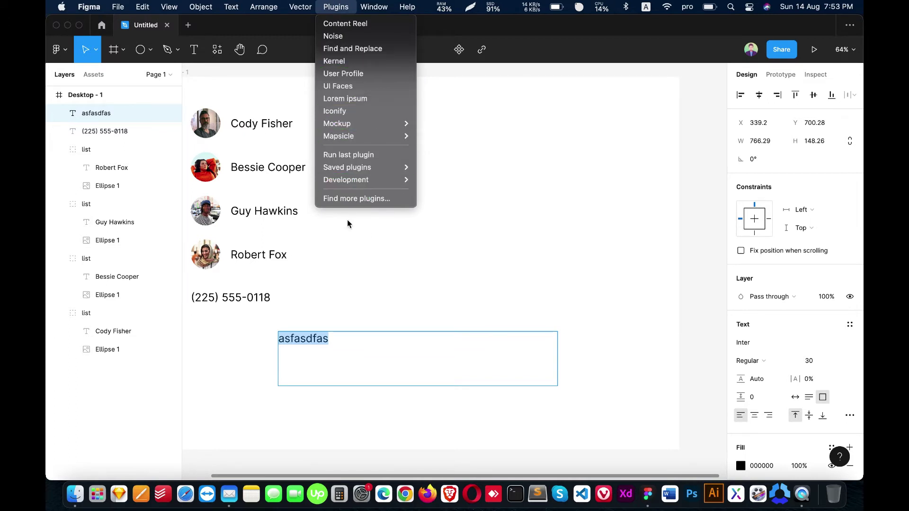
pyautogui.click(364, 198)
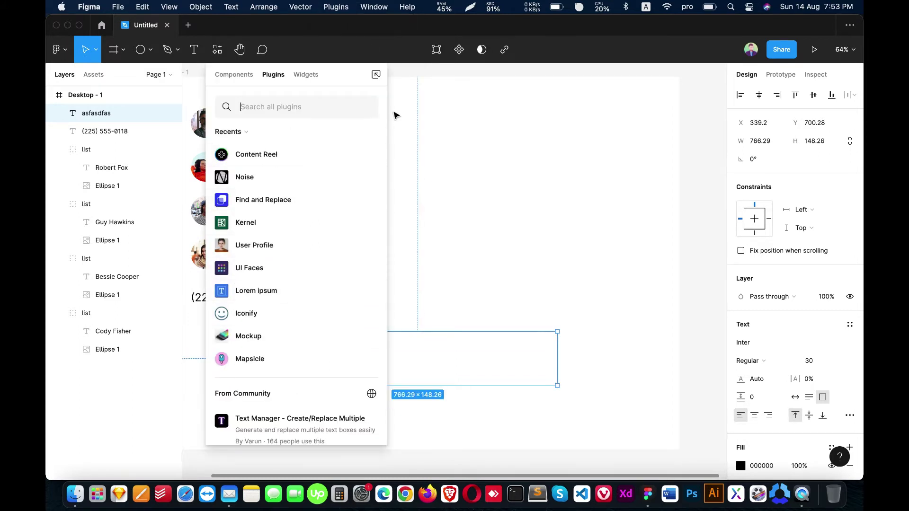
pyautogui.click(367, 290)
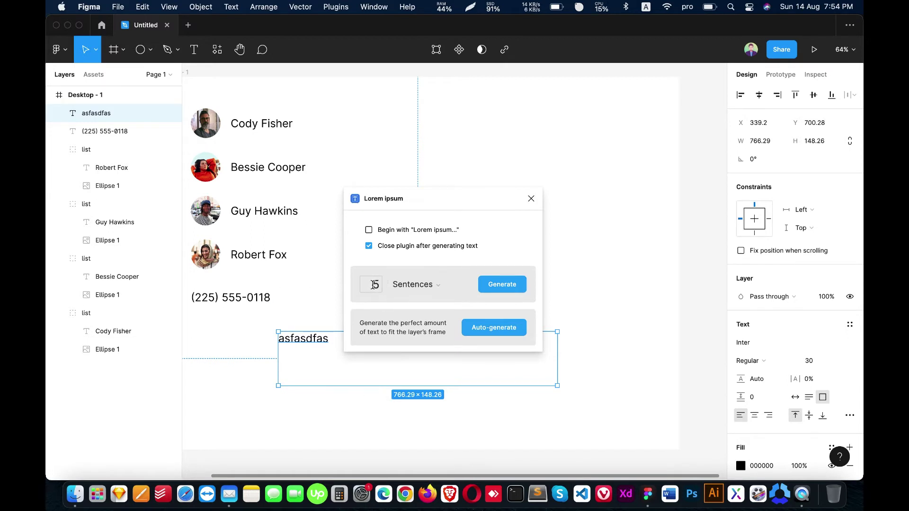
pyautogui.click(376, 284)
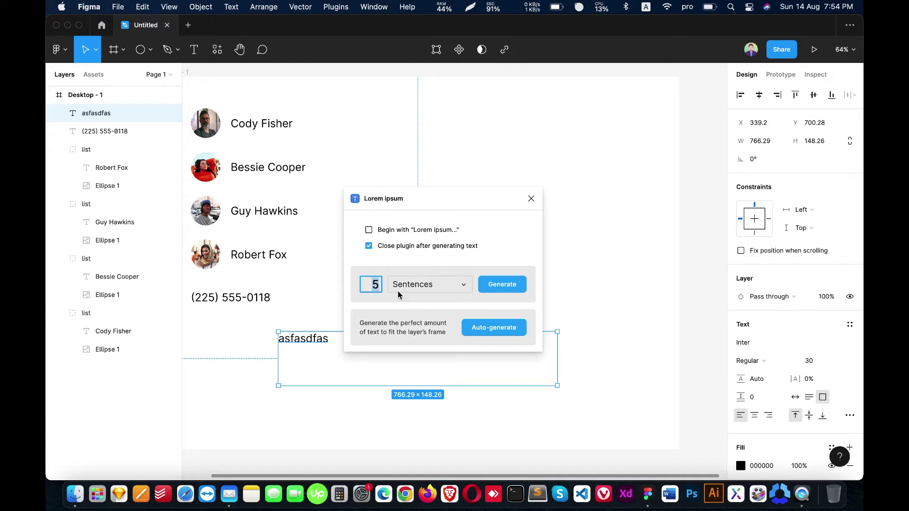
pyautogui.click(488, 289)
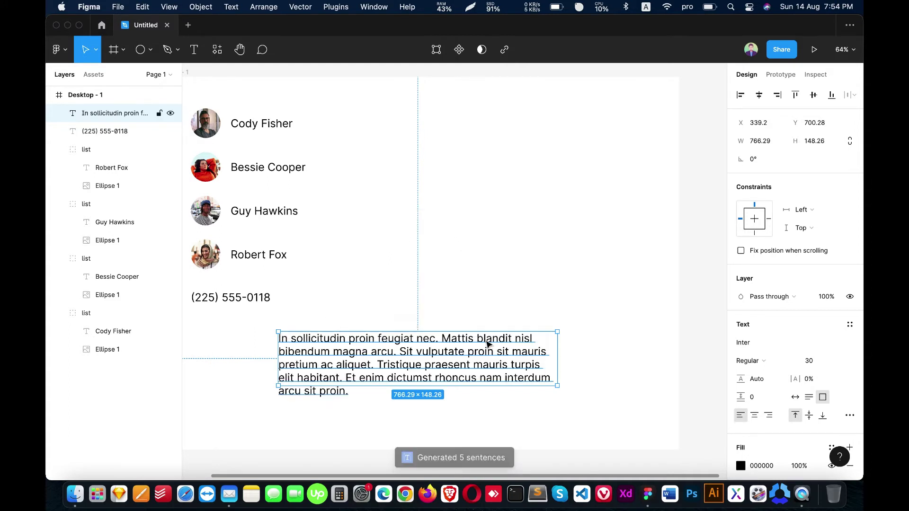
# Move the lorem paragraph beside the name list and make its text box taller.
pyautogui.click(432, 274)
pyautogui.moveTo(338, 362); pyautogui.dragTo(392, 218)
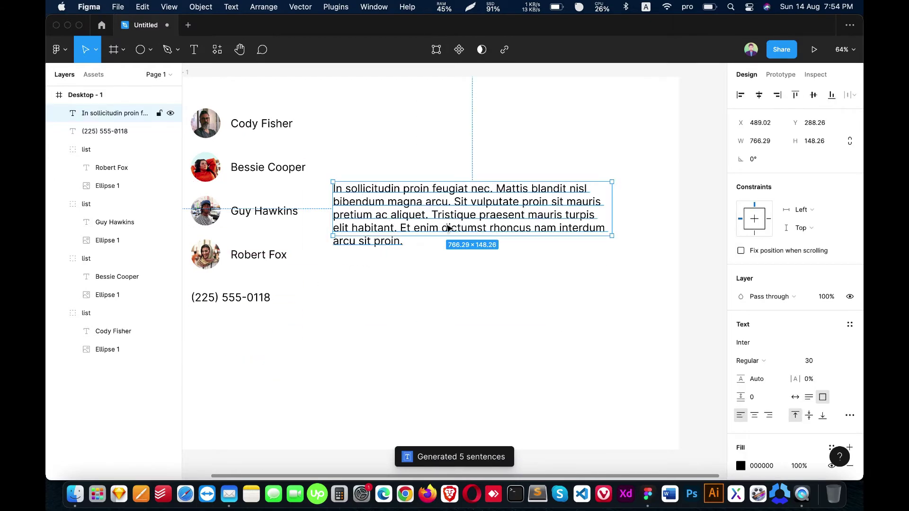
pyautogui.moveTo(451, 235); pyautogui.dragTo(446, 258)
pyautogui.click(444, 318)
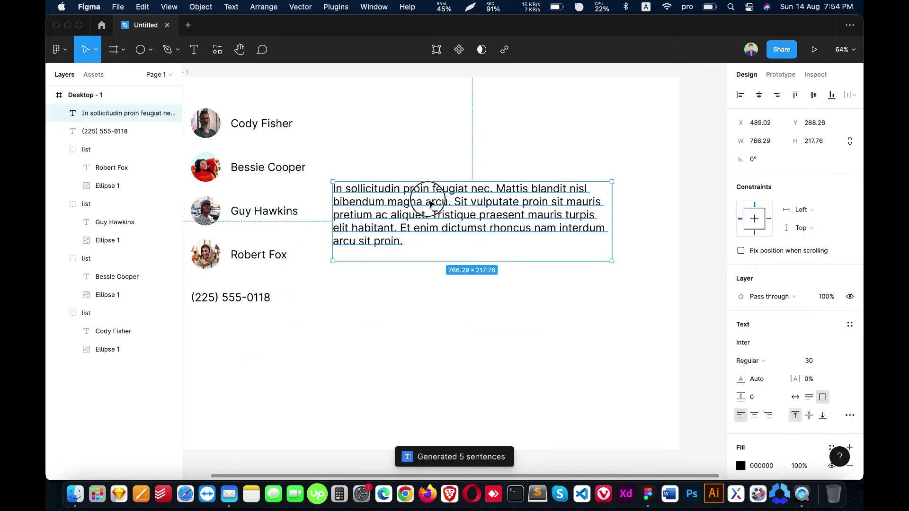
pyautogui.moveTo(432, 210); pyautogui.dragTo(434, 227)
pyautogui.click(428, 296)
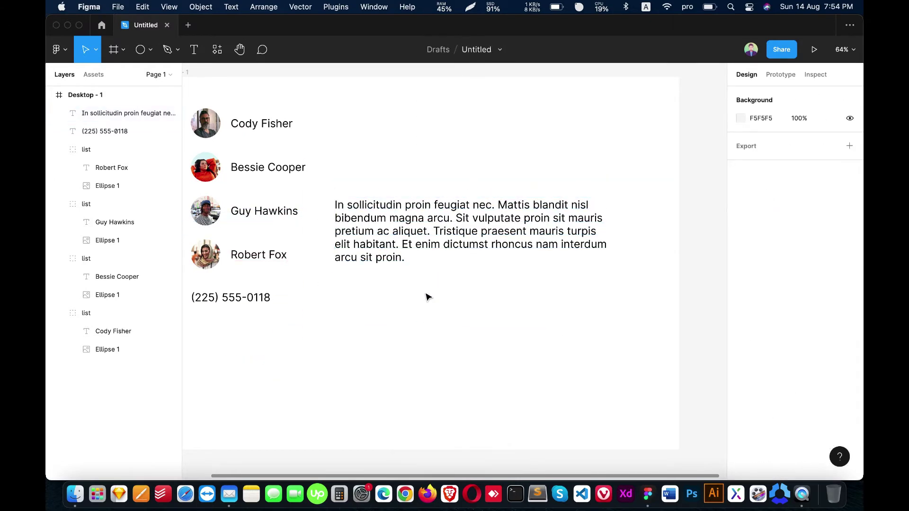
# Draw a wide, roughly 700 × 329 rectangle beneath the paragraph.
pyautogui.click(397, 236)
pyautogui.click(368, 339)
pyautogui.moveTo(393, 302); pyautogui.dragTo(423, 251)
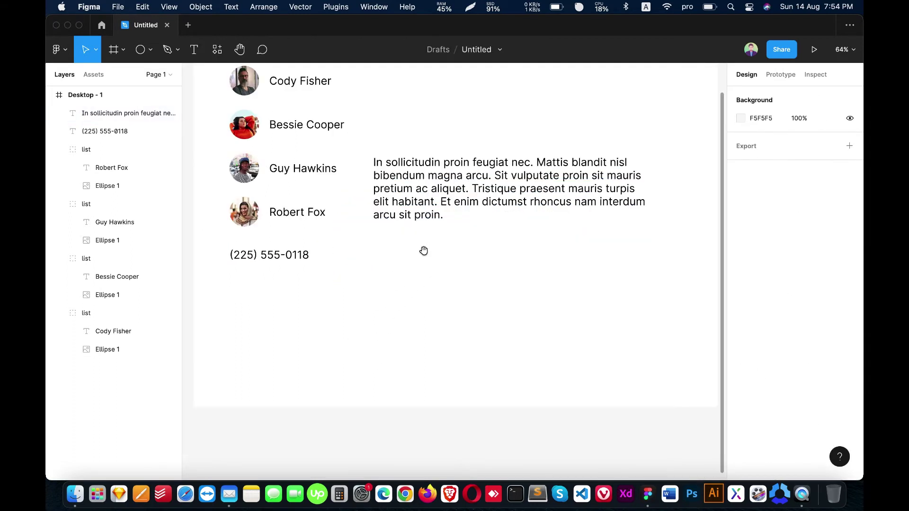
pyautogui.click(346, 4)
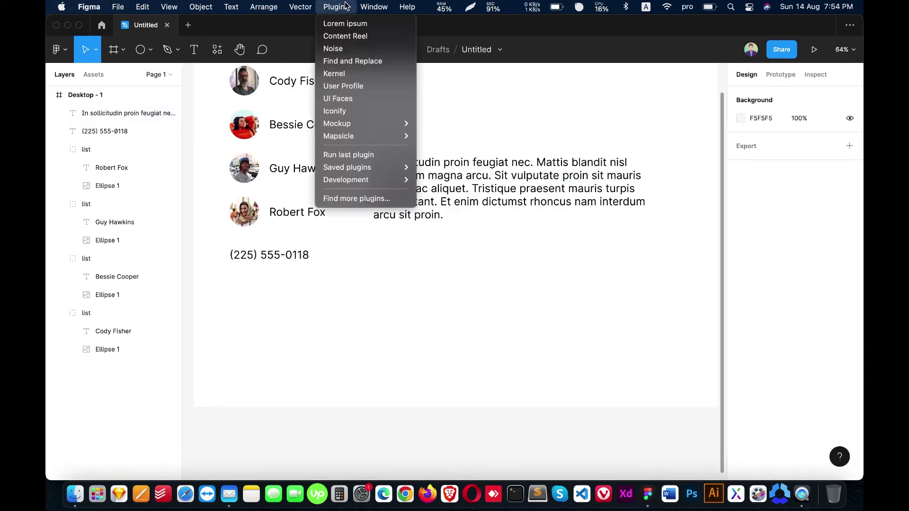
pyautogui.click(375, 310)
pyautogui.moveTo(390, 227)
pyautogui.mouseDown()
pyautogui.moveTo(352, 198)
pyautogui.moveTo(565, 341)
pyautogui.moveTo(608, 339)
pyautogui.mouseUp()
pyautogui.click(150, 49)
pyautogui.click(141, 78)
pyautogui.moveTo(496, 323)
pyautogui.mouseDown()
pyautogui.moveTo(436, 285)
pyautogui.moveTo(474, 285)
pyautogui.mouseUp()
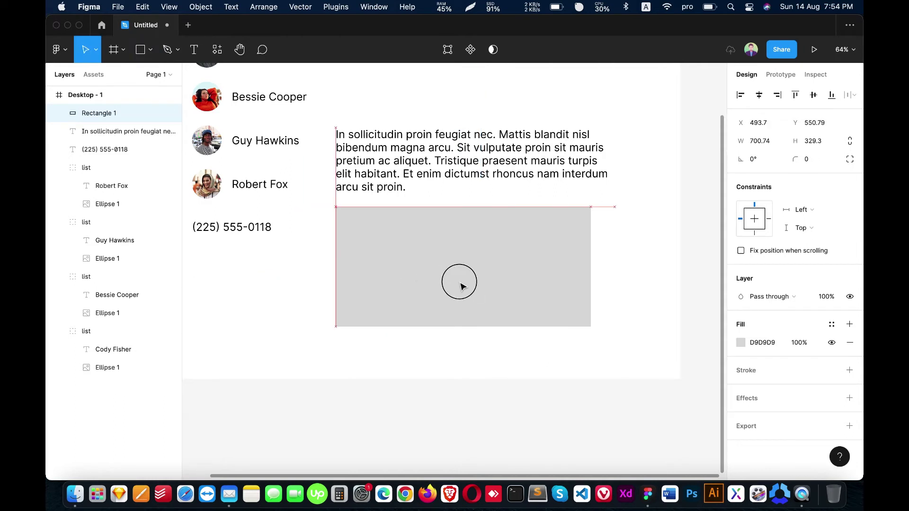
# Run the Mapsicle plugin's Open Mapsicle on the selected rectangle.
pyautogui.click(336, 7)
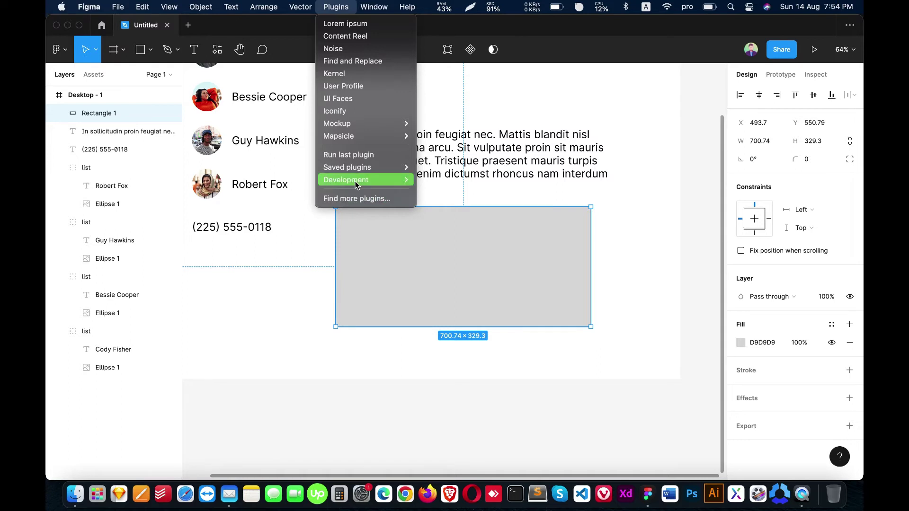
pyautogui.click(488, 186)
pyautogui.hotkey('shift', 'i')
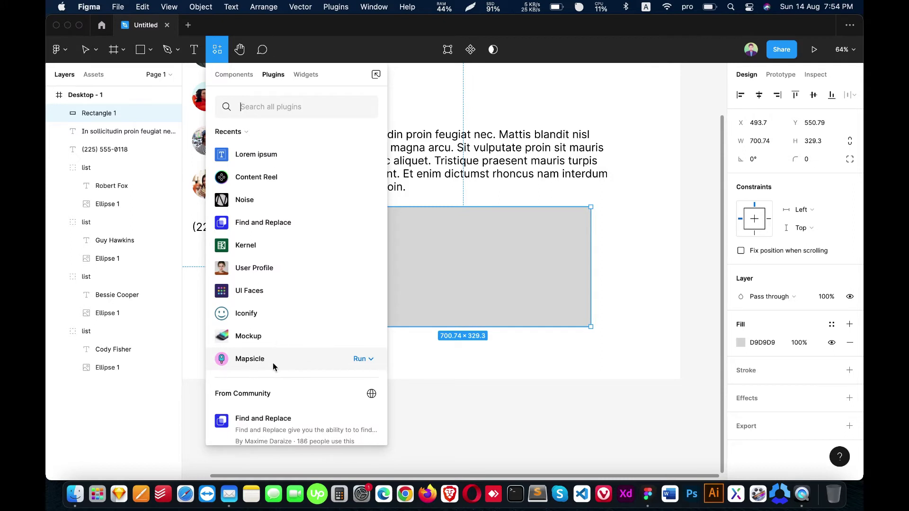
pyautogui.click(363, 361)
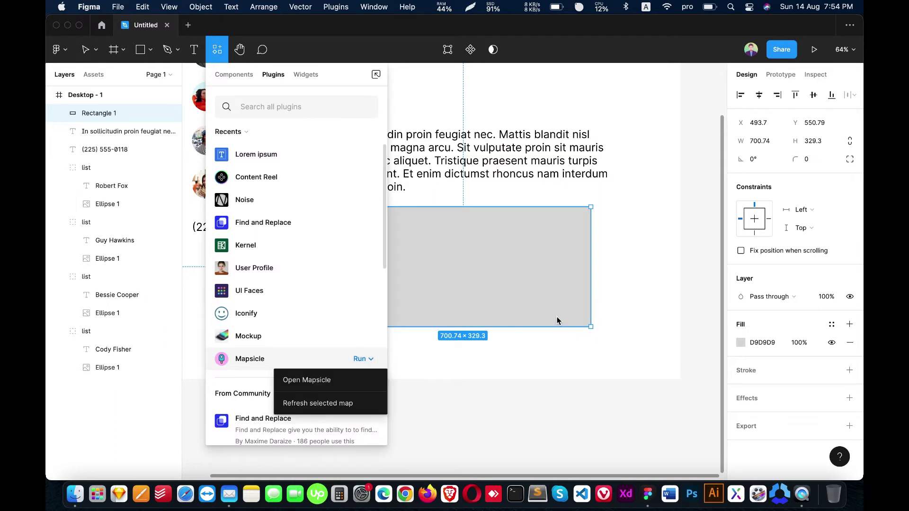
pyautogui.click(322, 362)
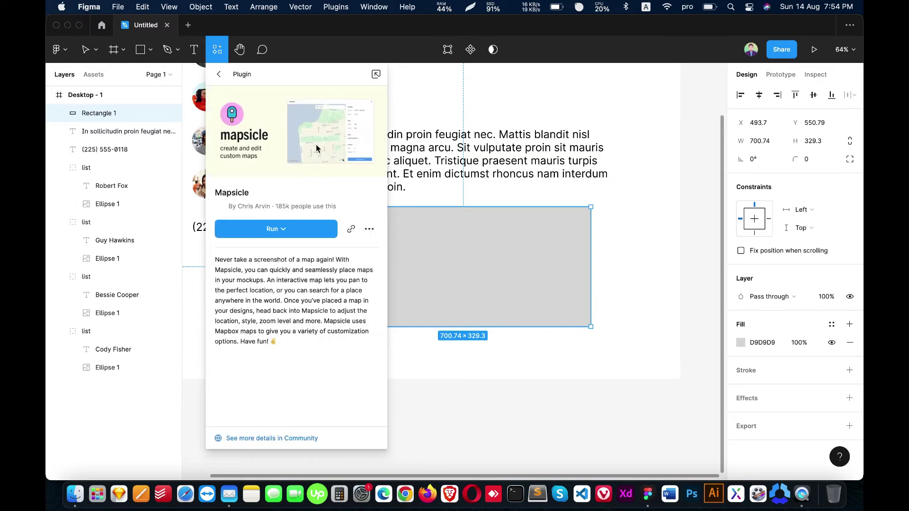
pyautogui.click(281, 230)
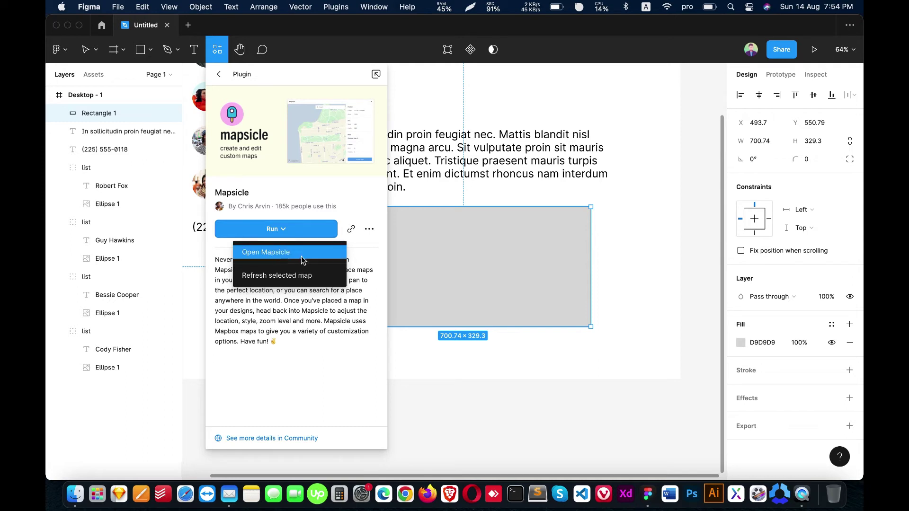
pyautogui.click(302, 255)
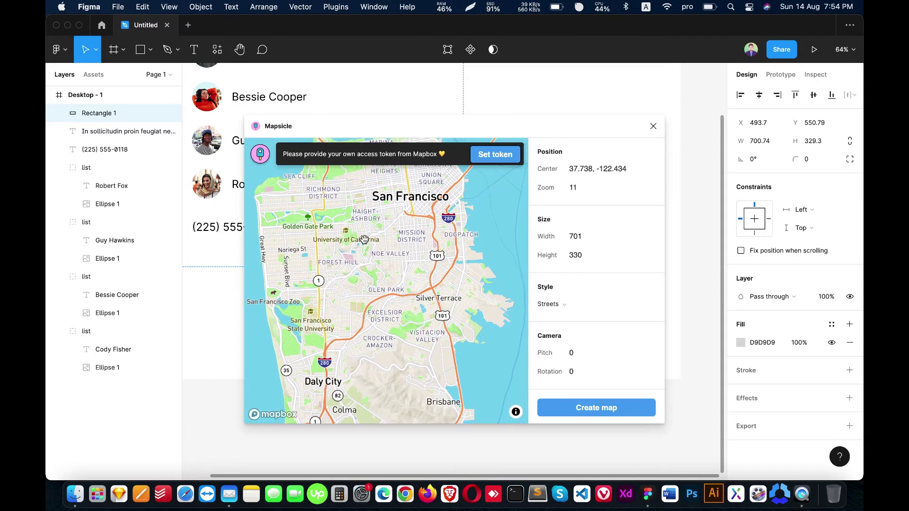
# Zoom the Mapsicle San Francisco preview to 11.34, pan it, and create the map in the rectangle.
pyautogui.scroll(2, 374, 248)
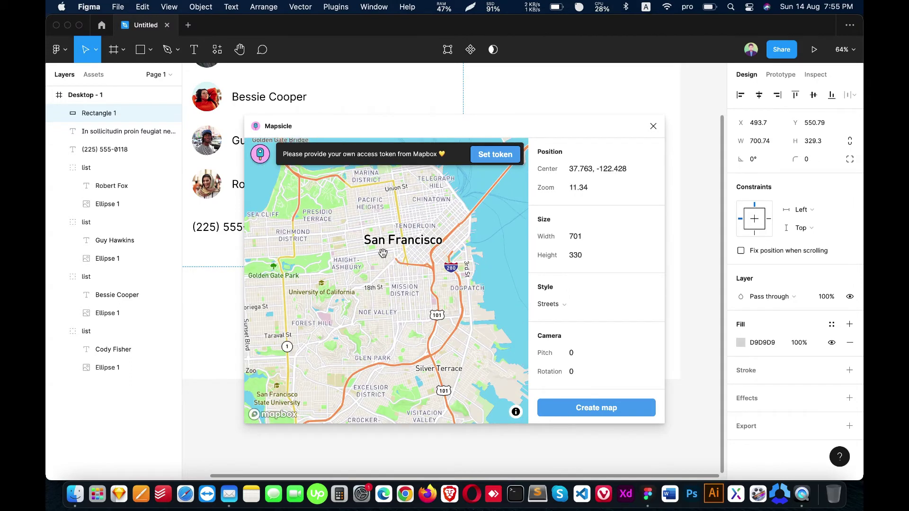
pyautogui.moveTo(371, 263)
pyautogui.mouseDown()
pyautogui.moveTo(385, 265)
pyautogui.moveTo(383, 216)
pyautogui.mouseUp()
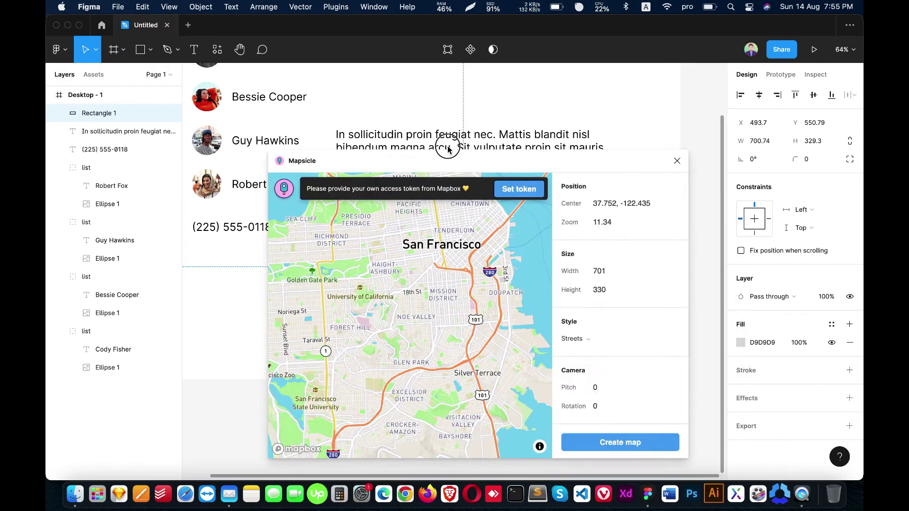
pyautogui.moveTo(424, 122); pyautogui.dragTo(446, 109)
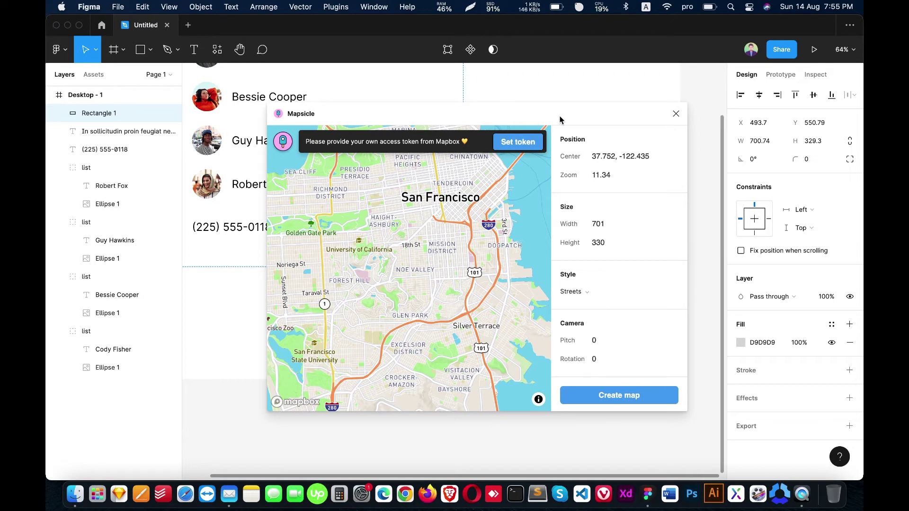
pyautogui.moveTo(560, 119); pyautogui.dragTo(554, 117)
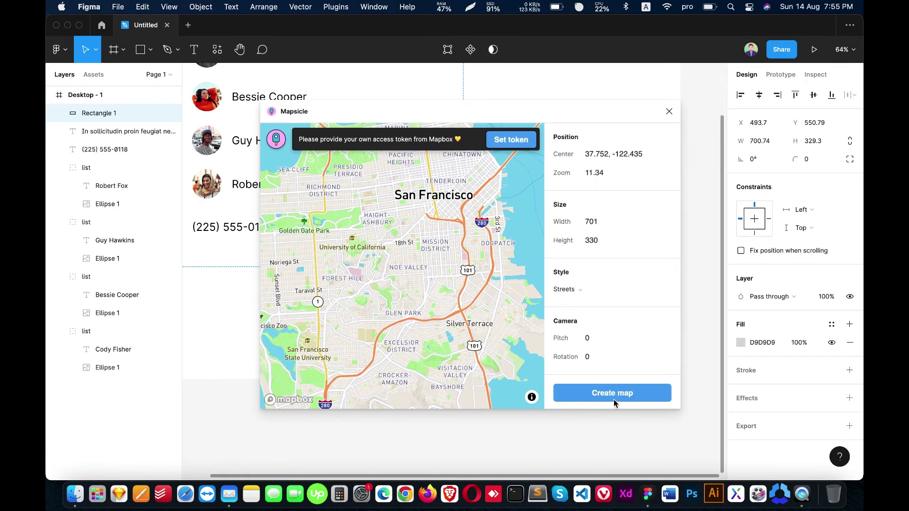
pyautogui.click(615, 400)
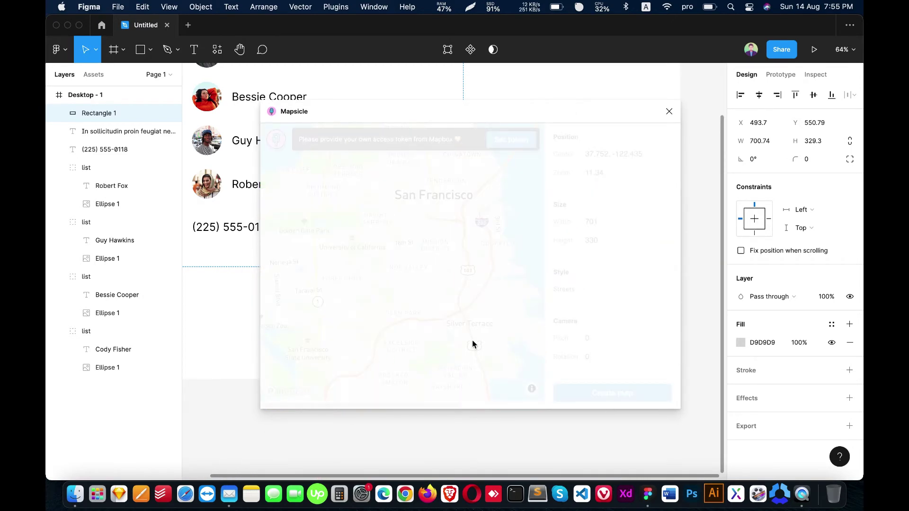
# Place the San Francisco map image directly under the paragraph.
pyautogui.click(642, 284)
pyautogui.click(440, 261)
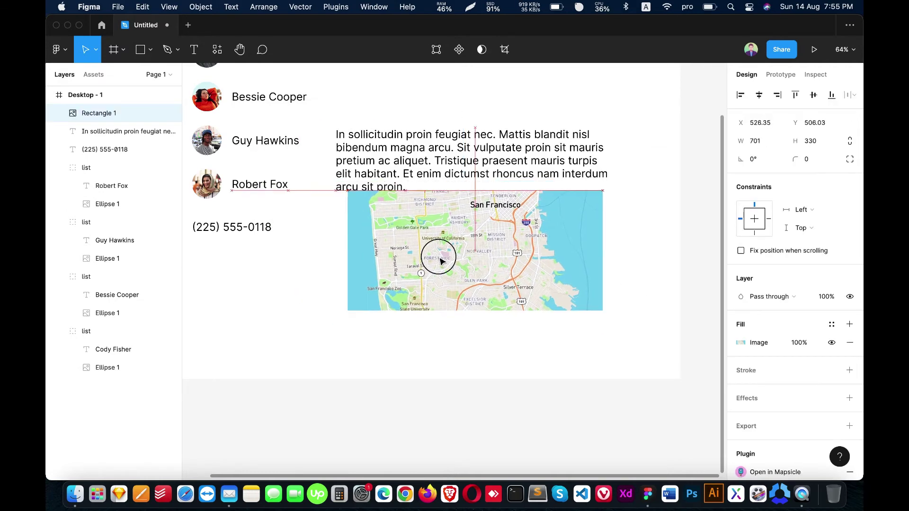
pyautogui.moveTo(440, 261); pyautogui.dragTo(428, 273)
pyautogui.scroll(5, 428, 273)
# Move the paragraph and map up together, alongside the name list.
pyautogui.press('Tab')
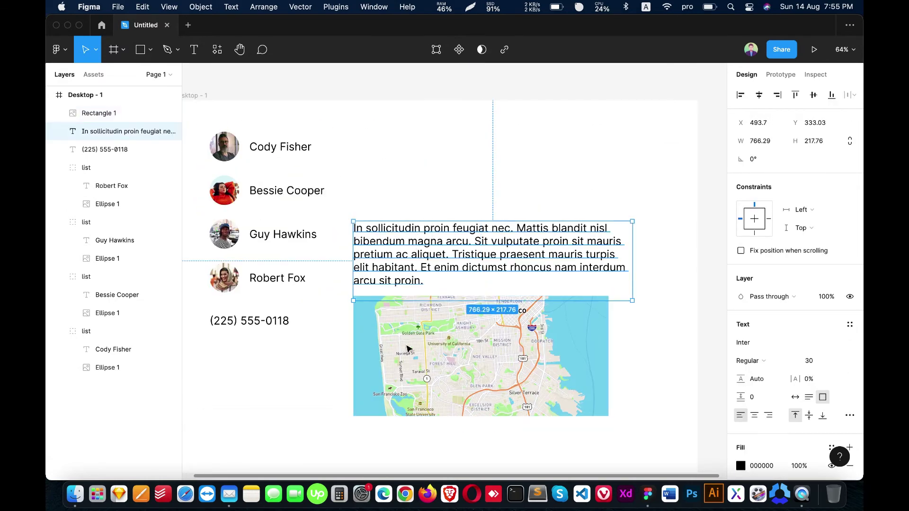
pyautogui.keyDown('shift'); pyautogui.click(430, 361); pyautogui.keyUp('shift')
pyautogui.moveTo(431, 361); pyautogui.dragTo(428, 265)
pyautogui.click(428, 382)
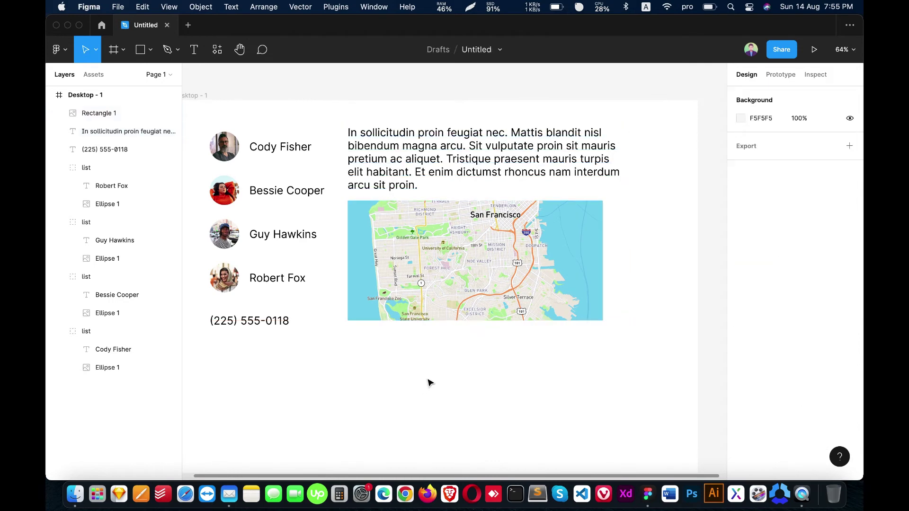
pyautogui.scroll(-2, 449, 317)
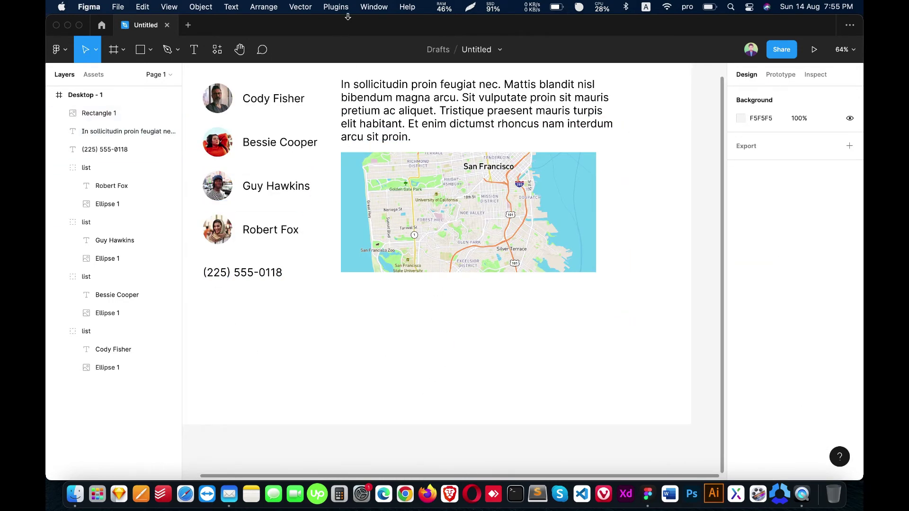
pyautogui.click(335, 6)
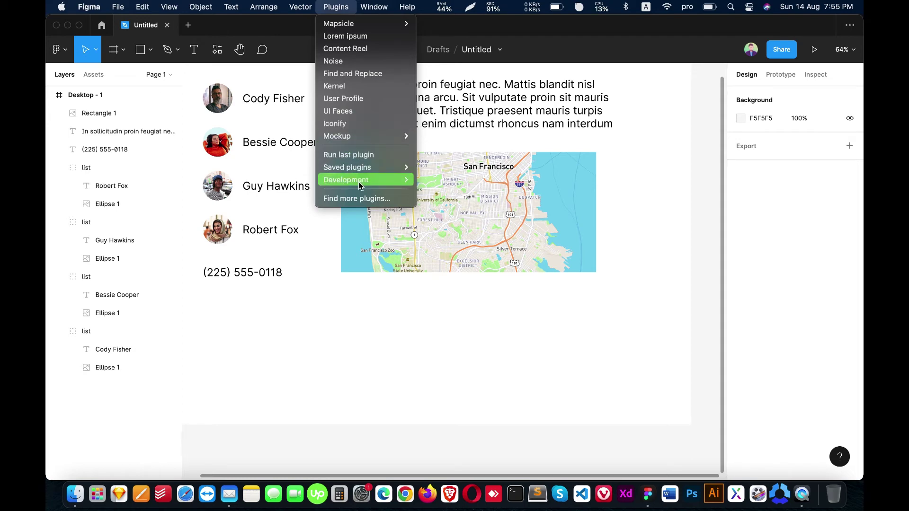
pyautogui.moveTo(348, 166)
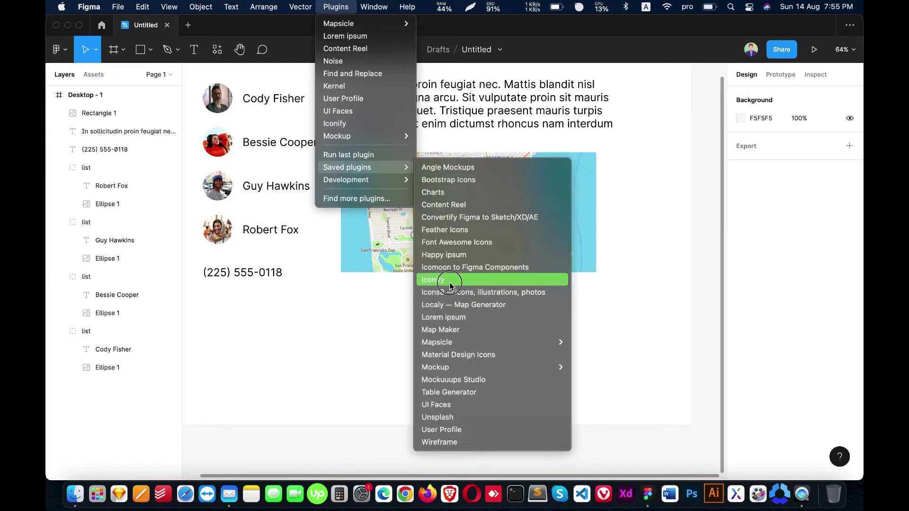
# Launch the Iconify plugin and search for phone icons.
pyautogui.click(827, 345)
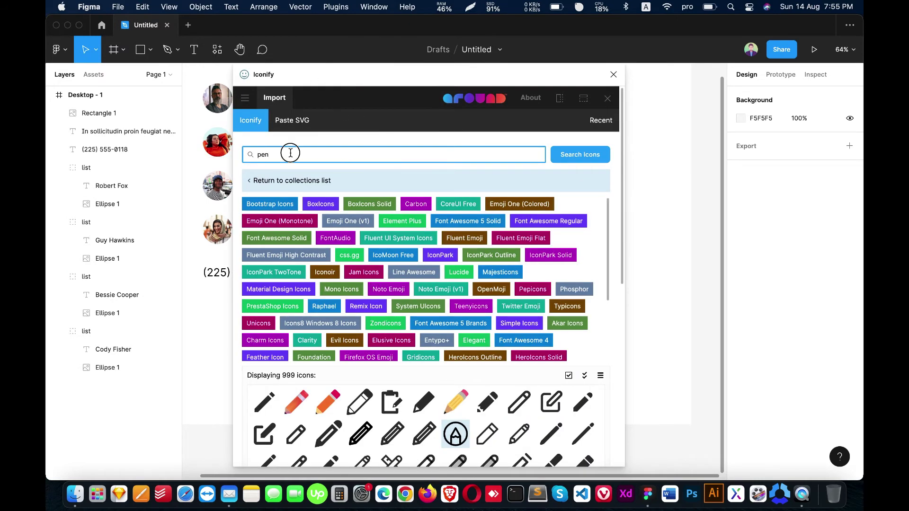
pyautogui.press('BackSpace')
pyautogui.write('ne')
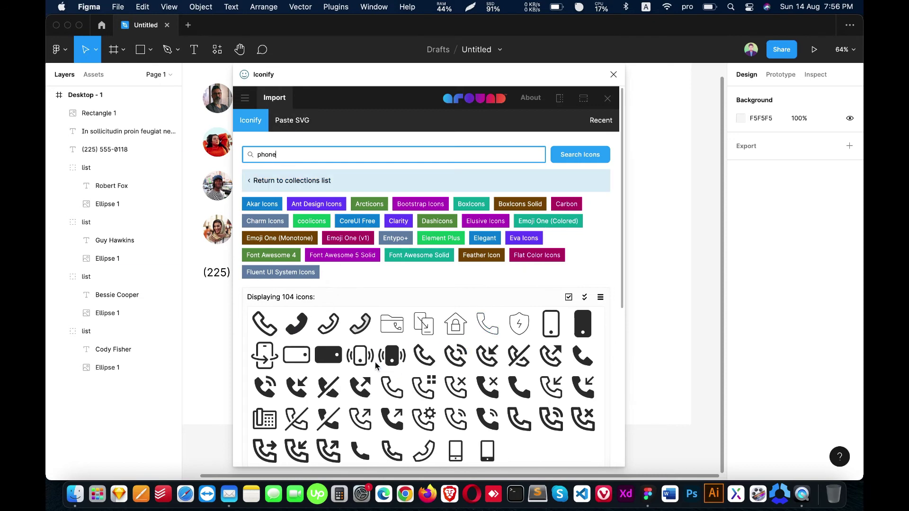
pyautogui.scroll(-5, 272, 197)
pyautogui.scroll(1, 272, 196)
pyautogui.scroll(1, 272, 197)
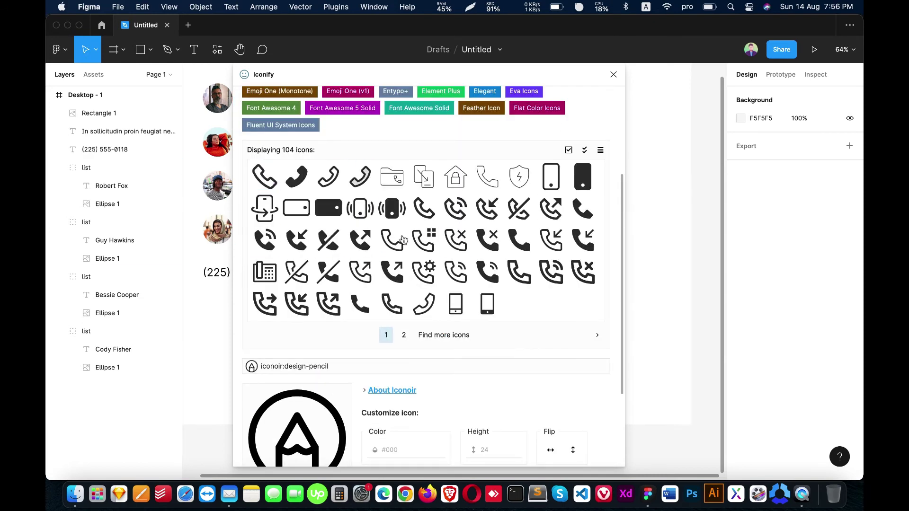
# Pick the carbon:phone-filled icon from the results and import it as a 32×32 frame.
pyautogui.click(404, 336)
pyautogui.click(392, 414)
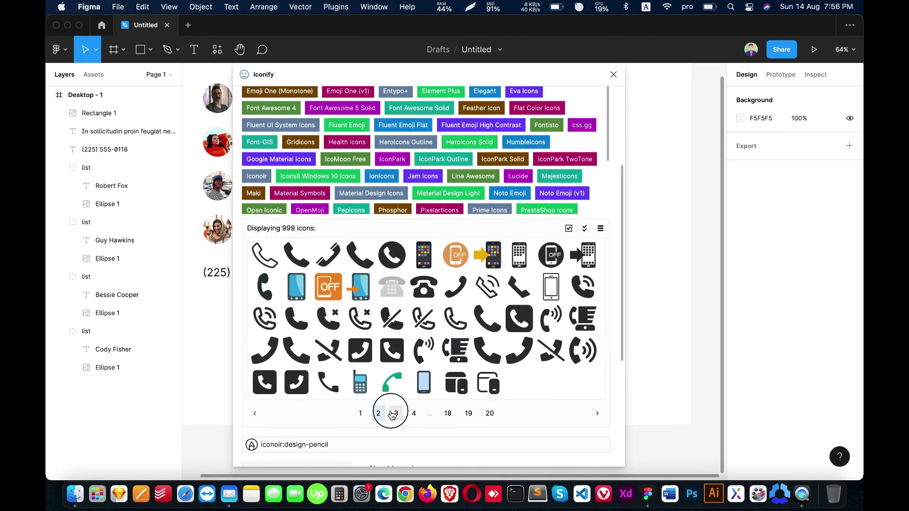
pyautogui.click(406, 415)
pyautogui.click(414, 415)
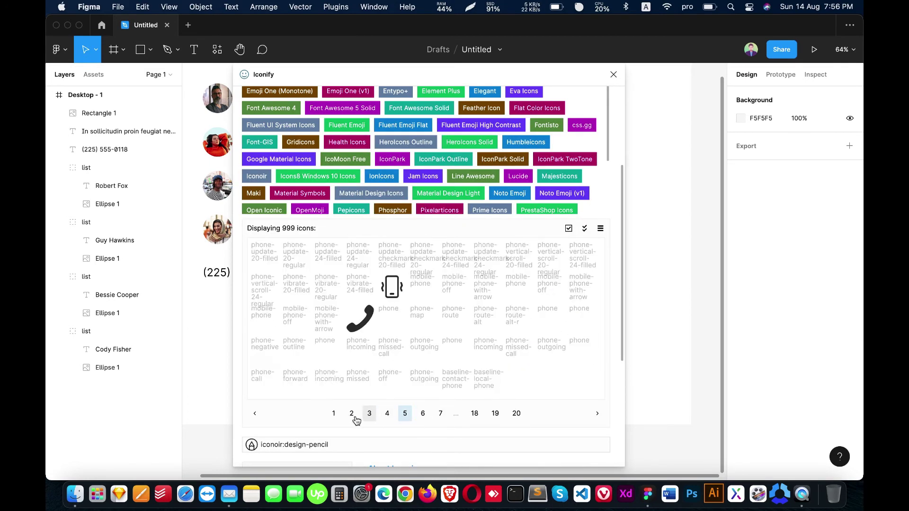
pyautogui.click(333, 413)
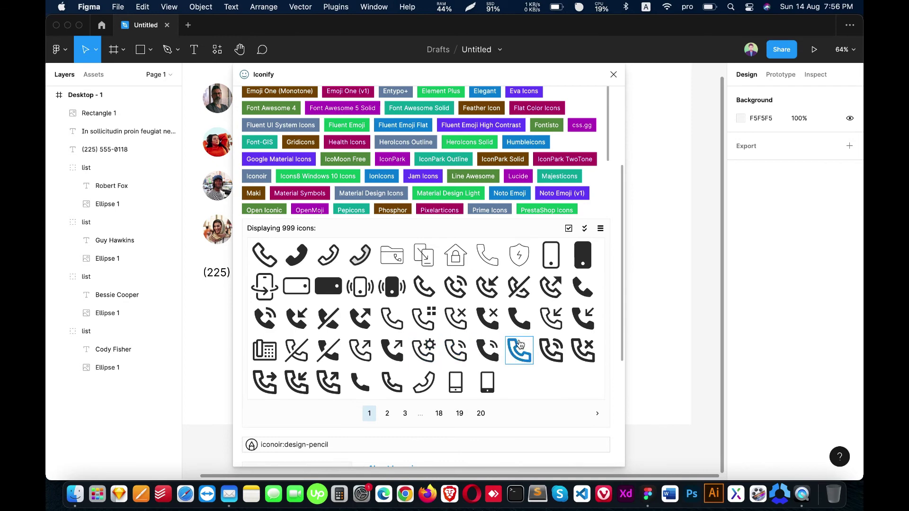
pyautogui.click(519, 318)
pyautogui.scroll(-5, 544, 360)
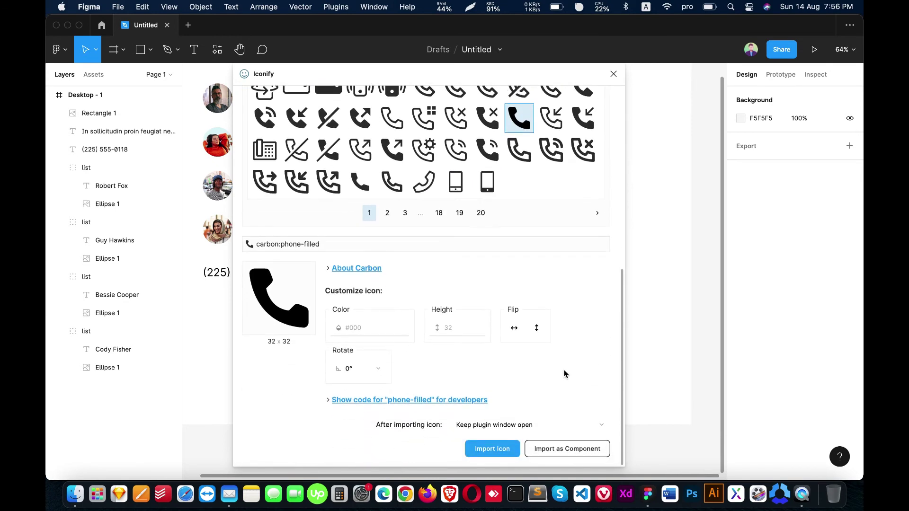
pyautogui.click(501, 456)
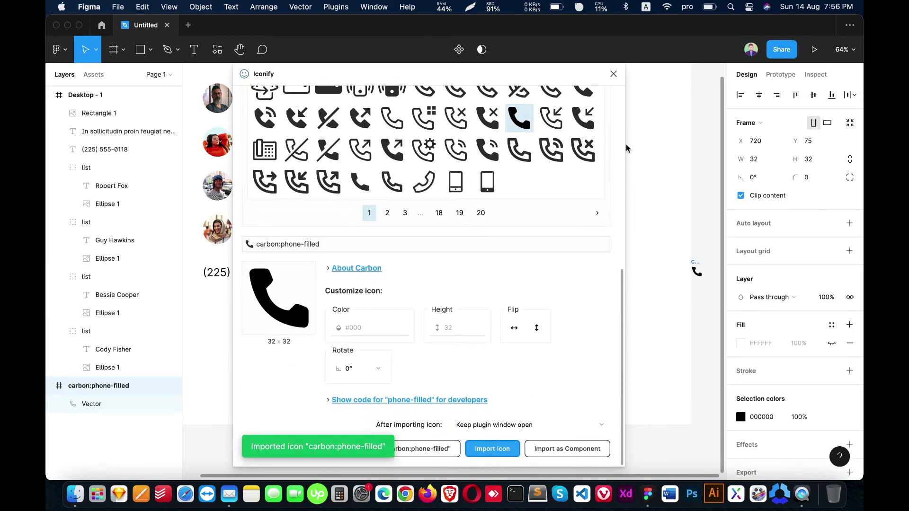
# Move the phone icon into the Desktop frame below the map.
pyautogui.click(613, 75)
pyautogui.moveTo(696, 271); pyautogui.dragTo(402, 325)
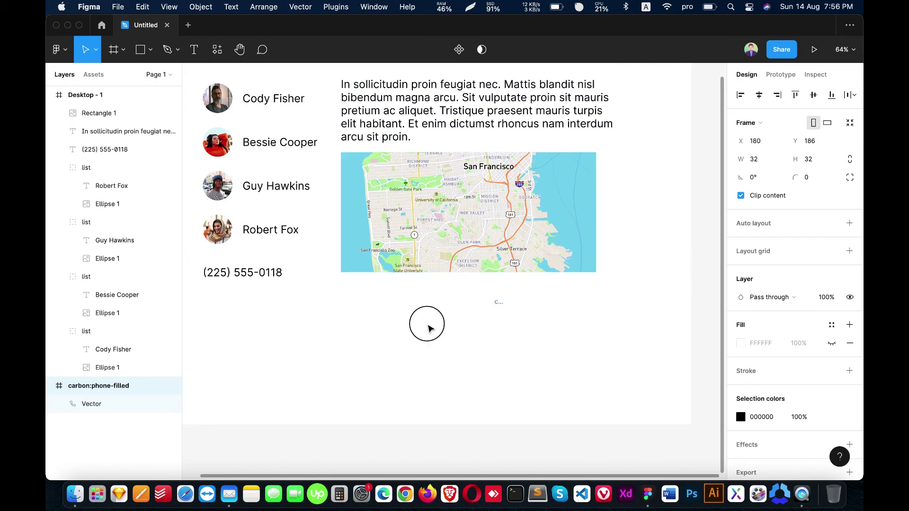
pyautogui.click(65, 113)
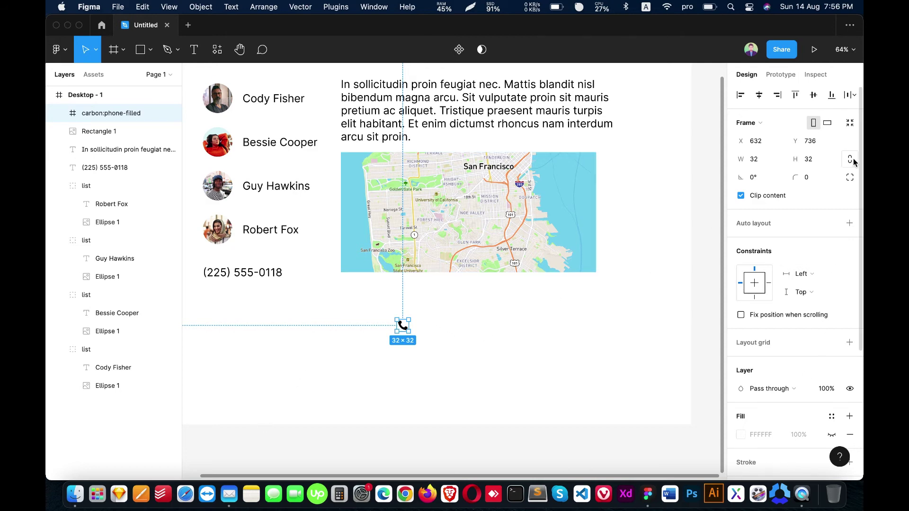
# Resize the phone icon to 54×54 with proportions constrained.
pyautogui.click(823, 163)
pyautogui.write('64')
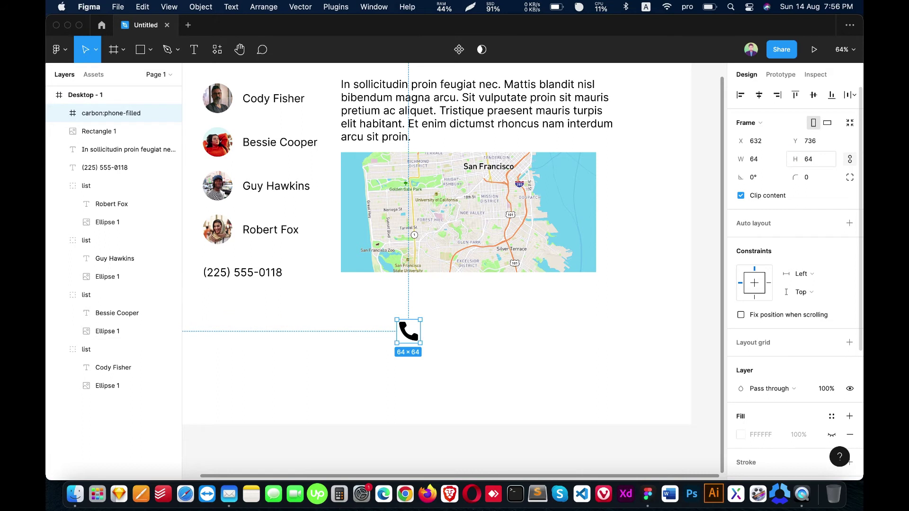
pyautogui.write('32')
pyautogui.press('Return')
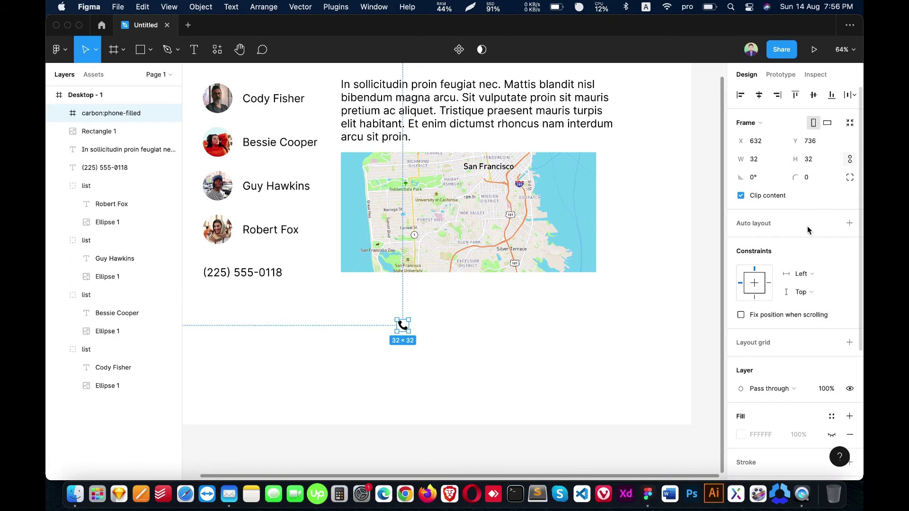
pyautogui.click(812, 169)
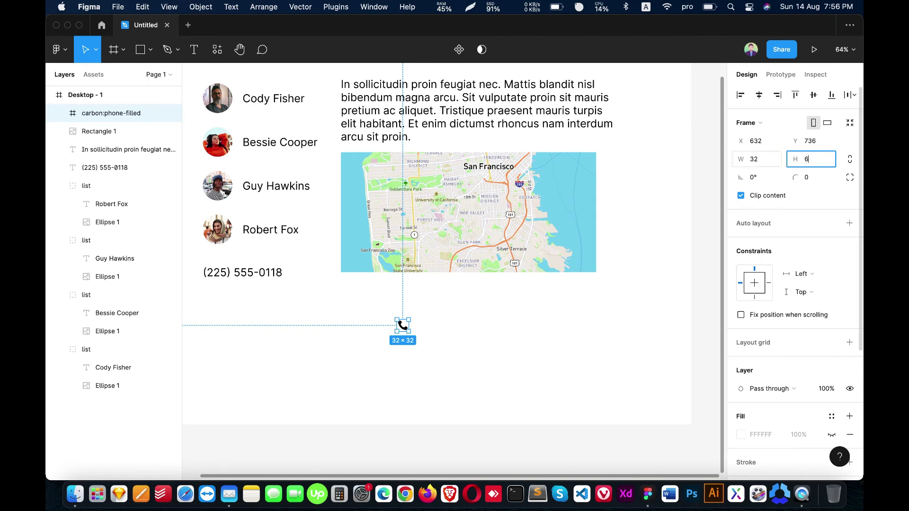
pyautogui.write('4')
pyautogui.press('Return')
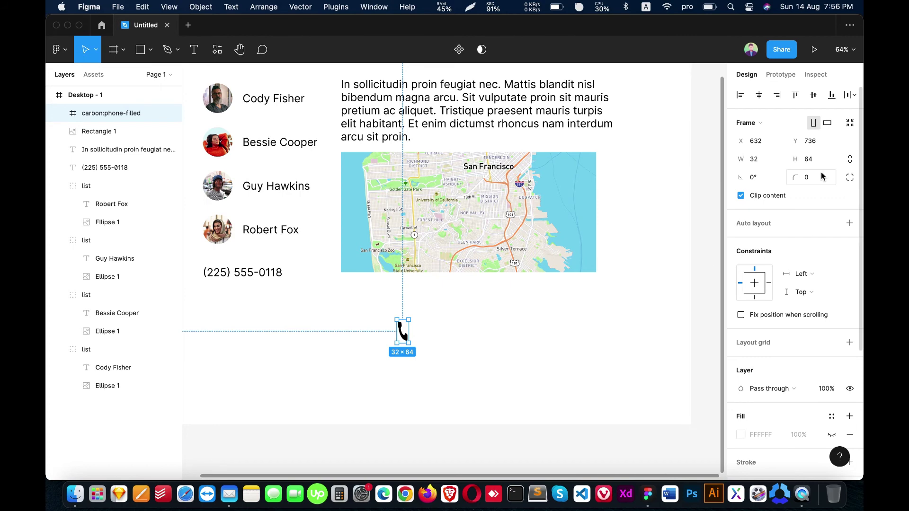
pyautogui.hotkey('ctrl', 'z')
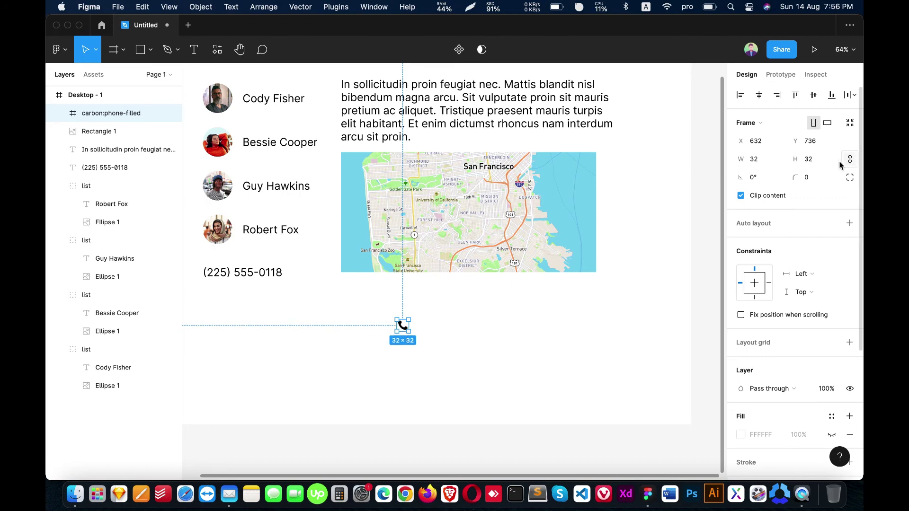
pyautogui.click(831, 163)
pyautogui.write('54')
pyautogui.press('Return')
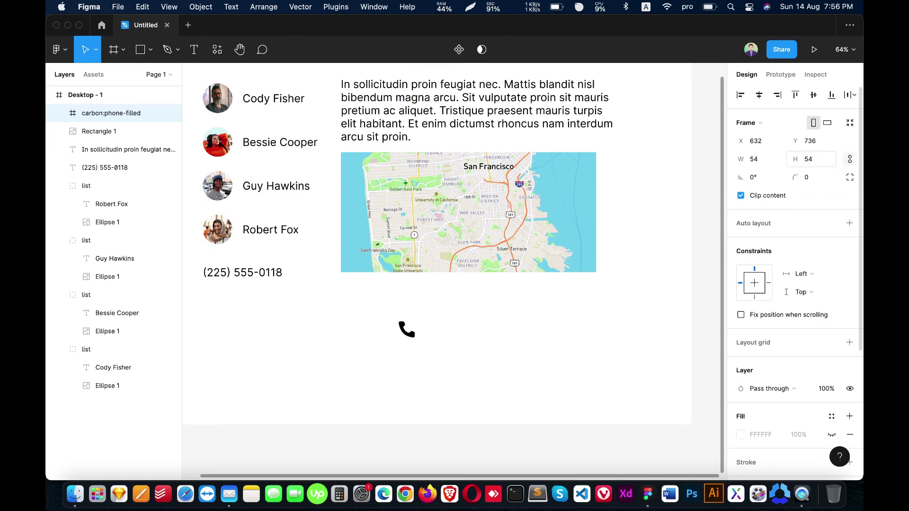
# Give the phone shape inside the icon a red fill, E82A2A.
pyautogui.moveTo(401, 325); pyautogui.dragTo(380, 303)
pyautogui.doubleClick(386, 306)
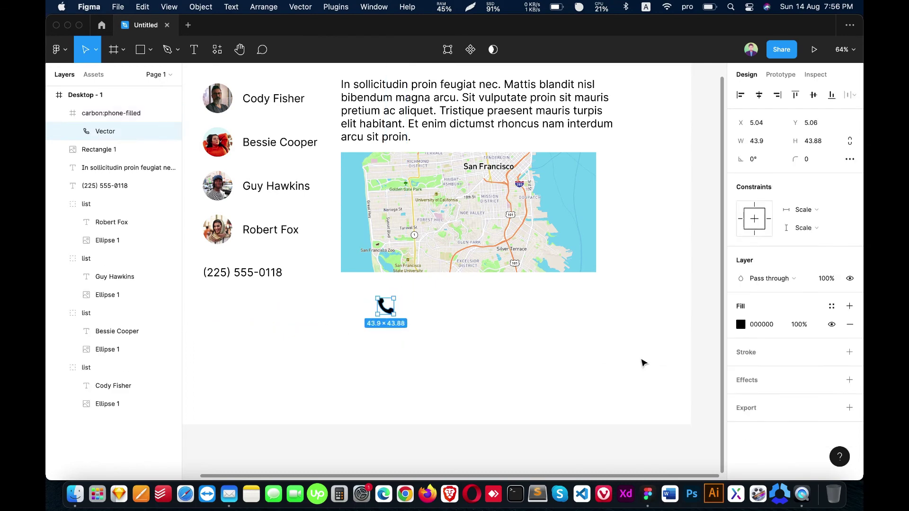
pyautogui.click(741, 324)
pyautogui.write('E82A2A')
pyautogui.press('Return')
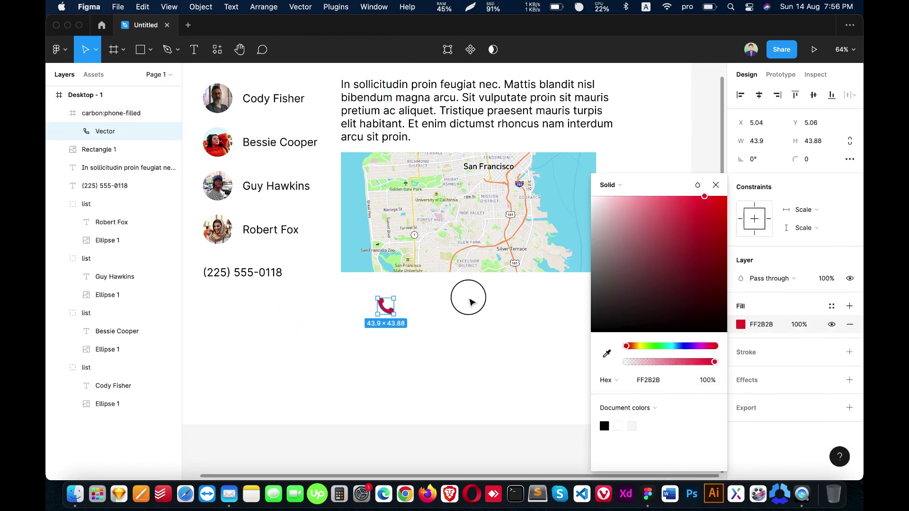
pyautogui.click(471, 300)
# Align the red phone icon under the map's left edge.
pyautogui.click(111, 113)
pyautogui.click(65, 112)
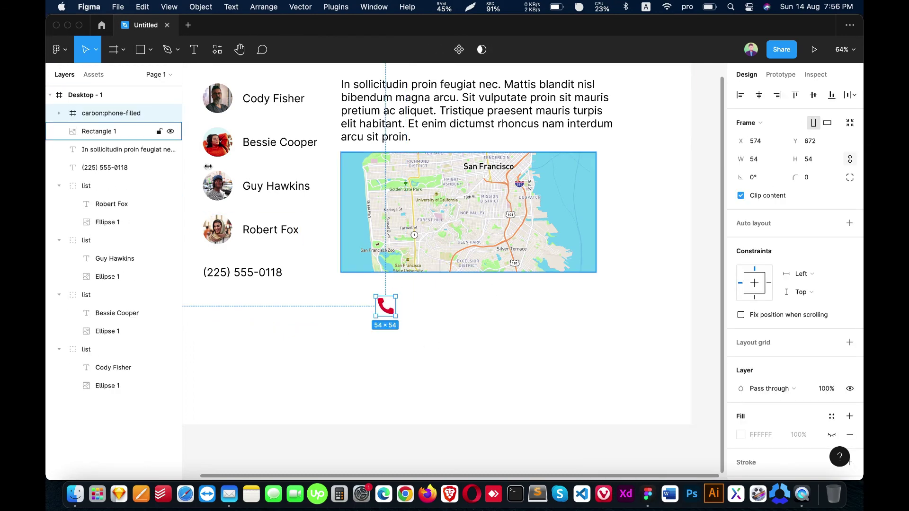
pyautogui.click(393, 313)
pyautogui.moveTo(393, 314); pyautogui.dragTo(357, 307)
pyautogui.click(406, 314)
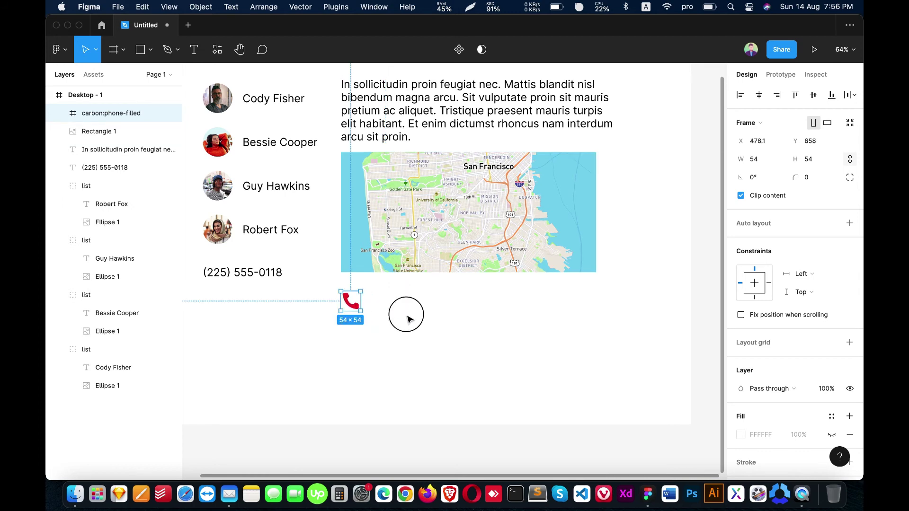
pyautogui.click(336, 7)
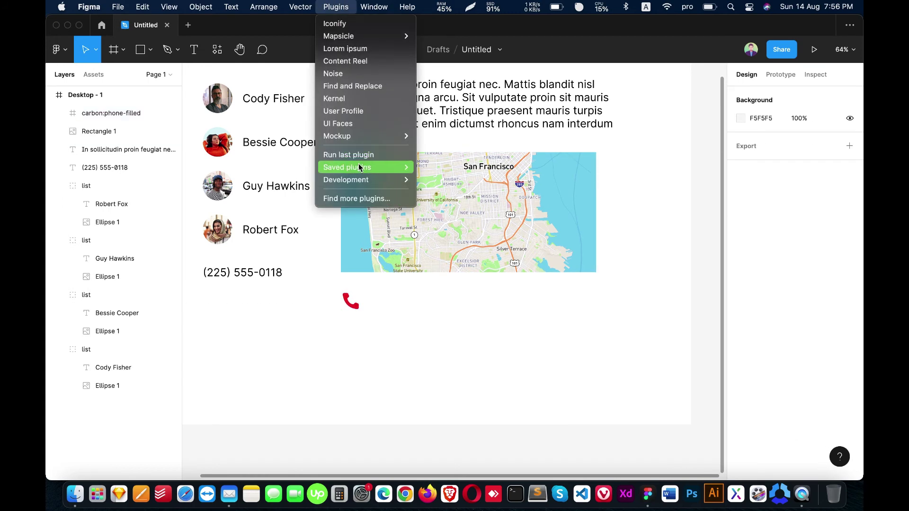
pyautogui.moveTo(347, 166)
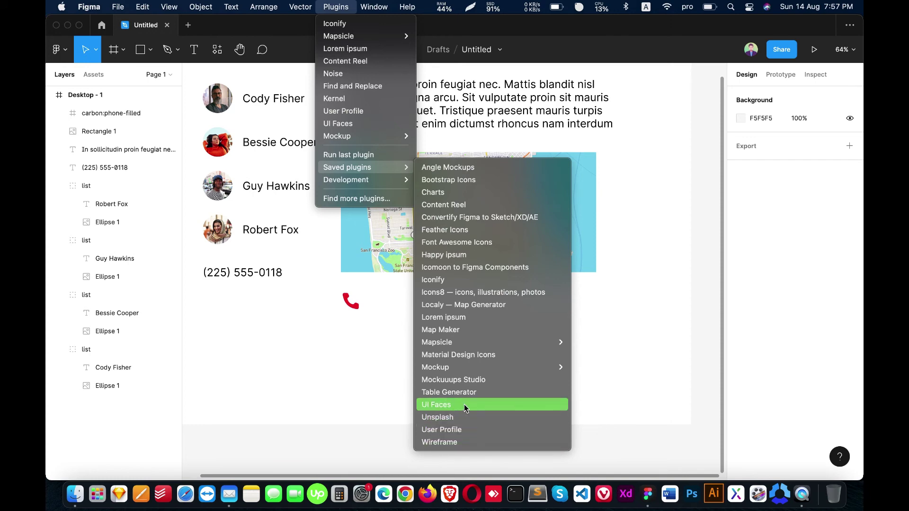
# Draw a grey circle with the Ellipse tool to the right of the phone icon.
pyautogui.click(331, 388)
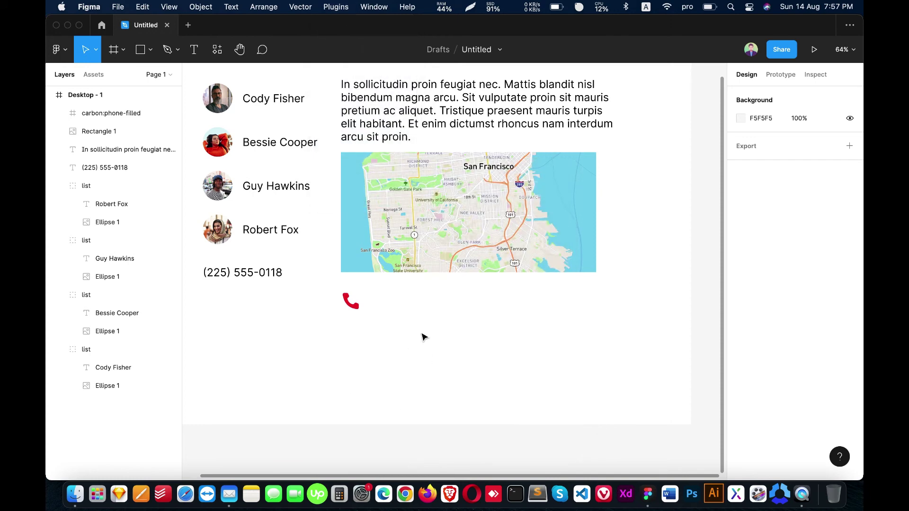
pyautogui.scroll(-2, 398, 298)
pyautogui.scroll(3, 241, 123)
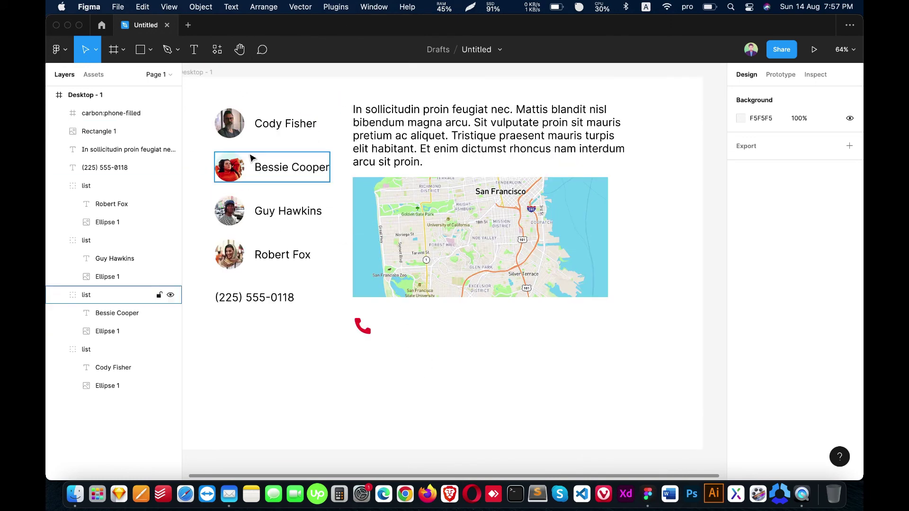
pyautogui.click(151, 50)
pyautogui.click(135, 116)
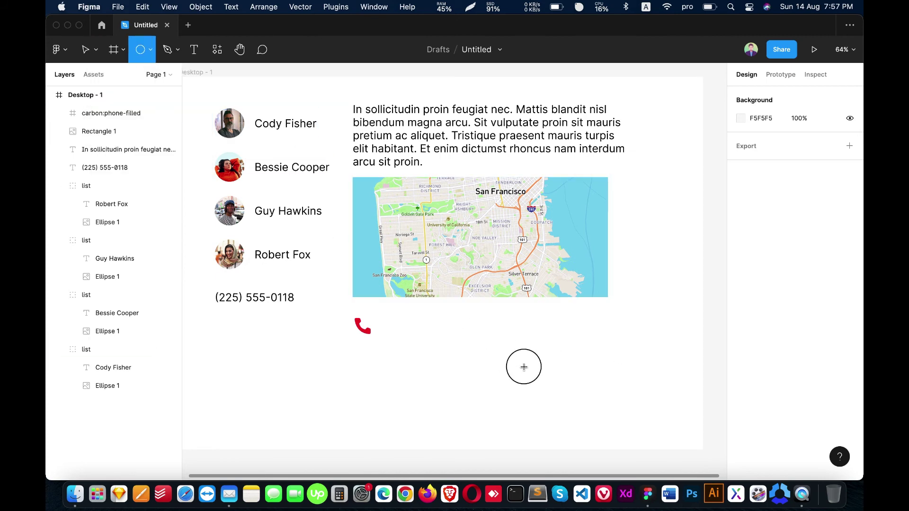
pyautogui.moveTo(523, 367); pyautogui.dragTo(432, 339)
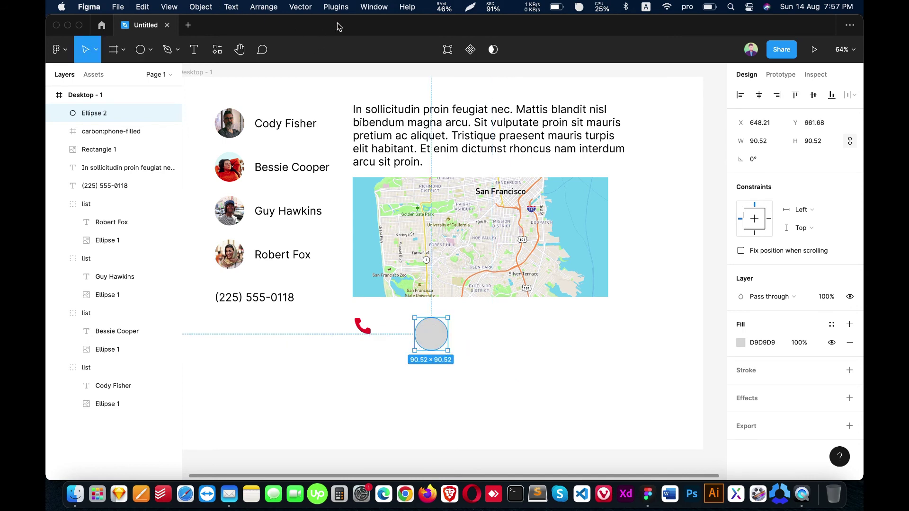
# Try filling the circle with a UI Faces avatar: Female, Unsplash, black hair, happy.
pyautogui.click(337, 7)
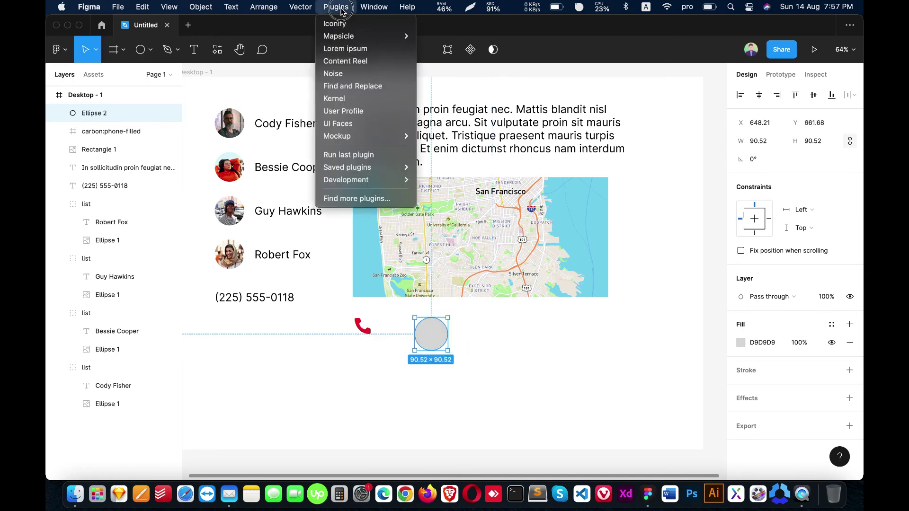
pyautogui.click(355, 125)
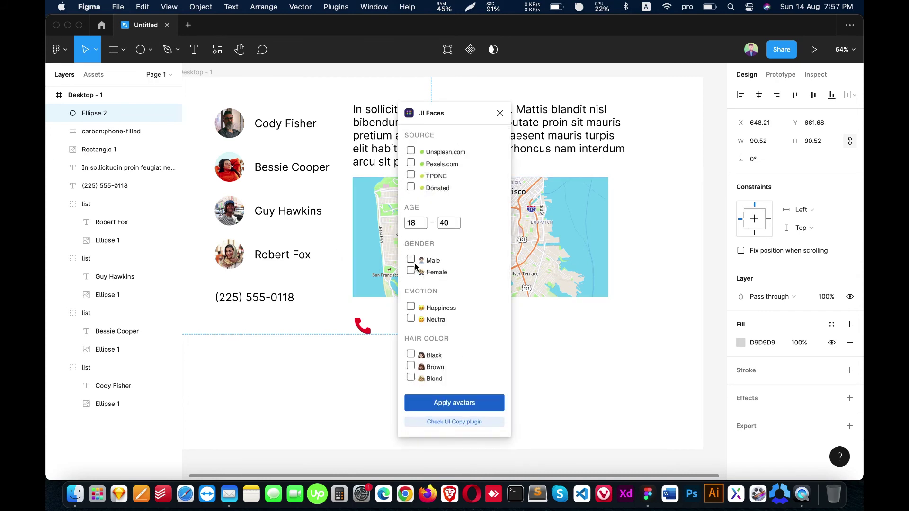
pyautogui.click(410, 270)
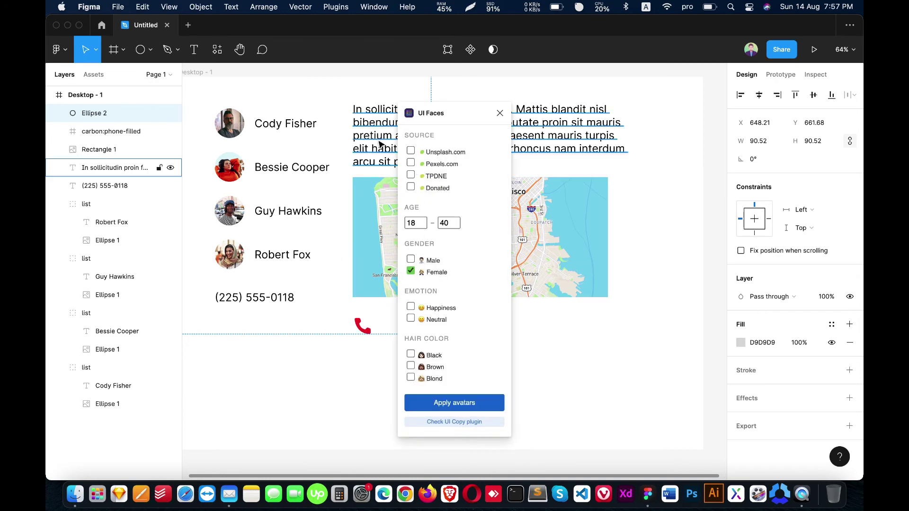
pyautogui.click(411, 151)
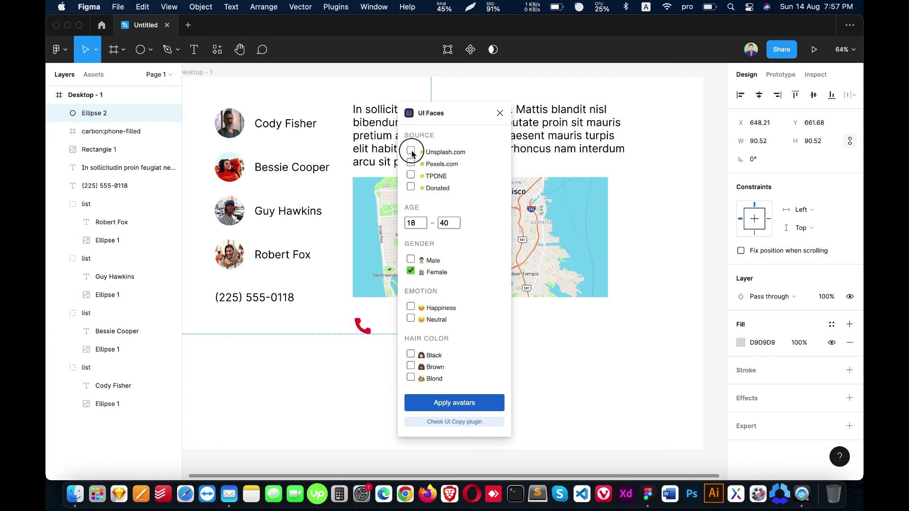
pyautogui.click(409, 354)
pyautogui.click(410, 307)
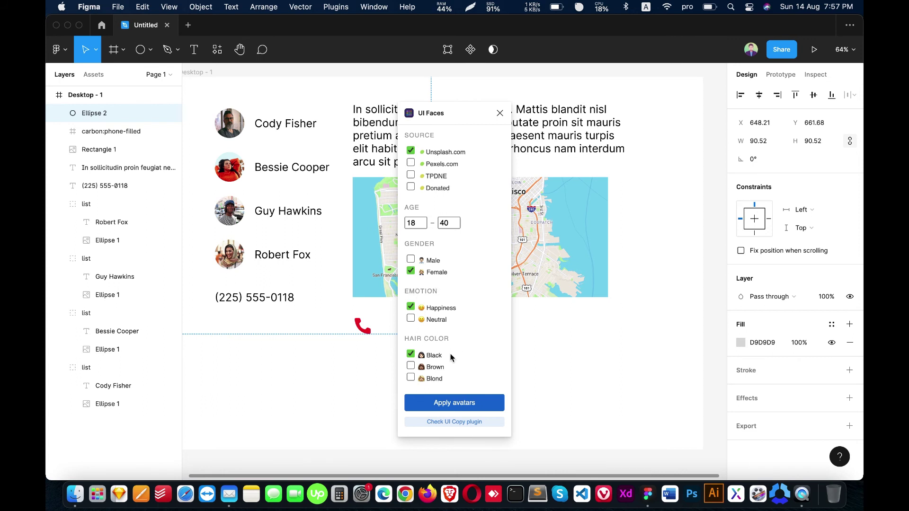
pyautogui.click(442, 404)
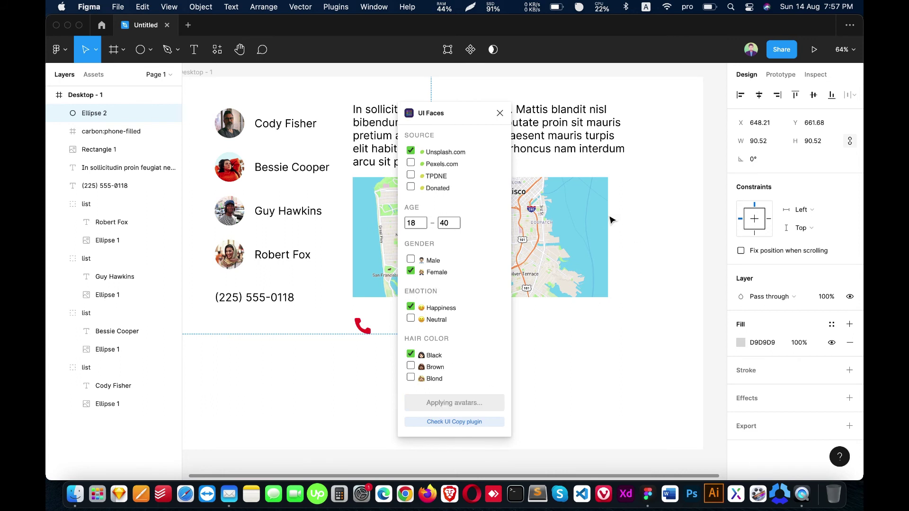
pyautogui.click(502, 114)
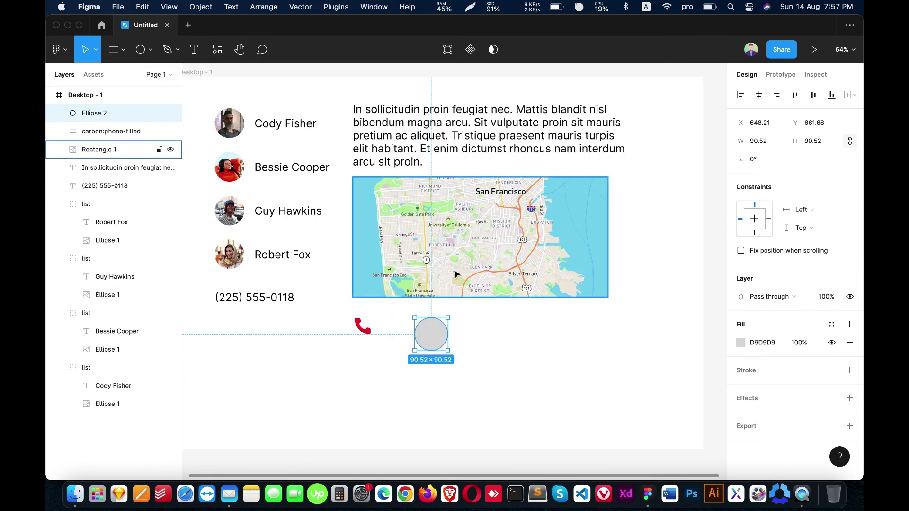
pyautogui.click(335, 7)
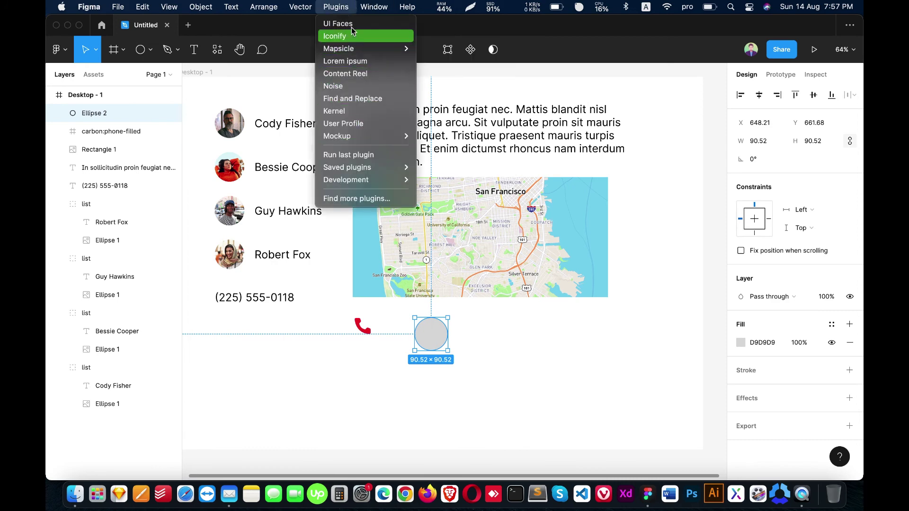
# Rerun UI Faces with Unsplash, happiness and black hair to put a smiling woman's photo in the circle.
pyautogui.press('Escape')
pyautogui.press('super+alt+p')
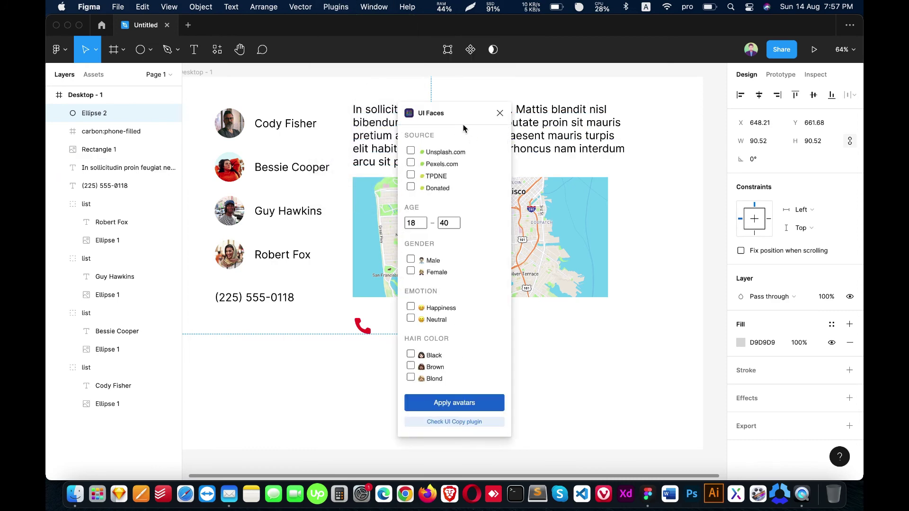
pyautogui.moveTo(462, 112); pyautogui.dragTo(633, 108)
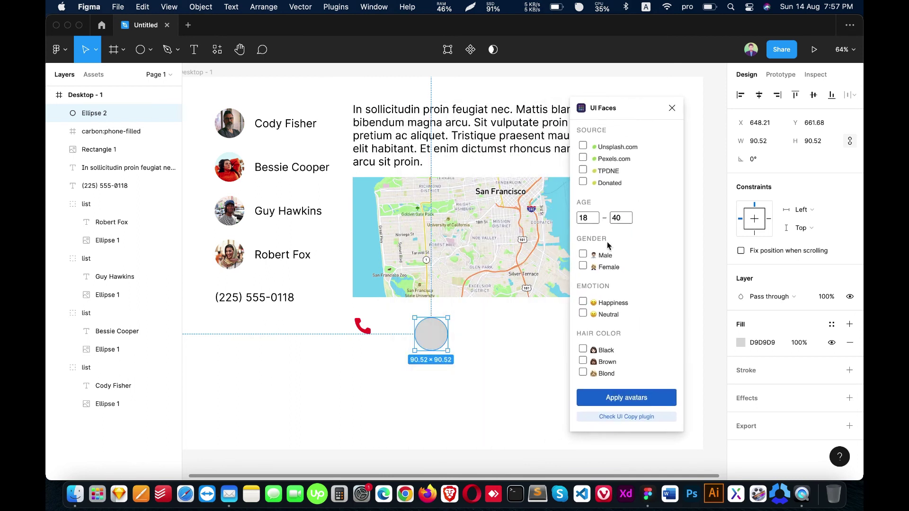
pyautogui.click(585, 148)
pyautogui.click(582, 301)
pyautogui.click(583, 349)
pyautogui.click(603, 397)
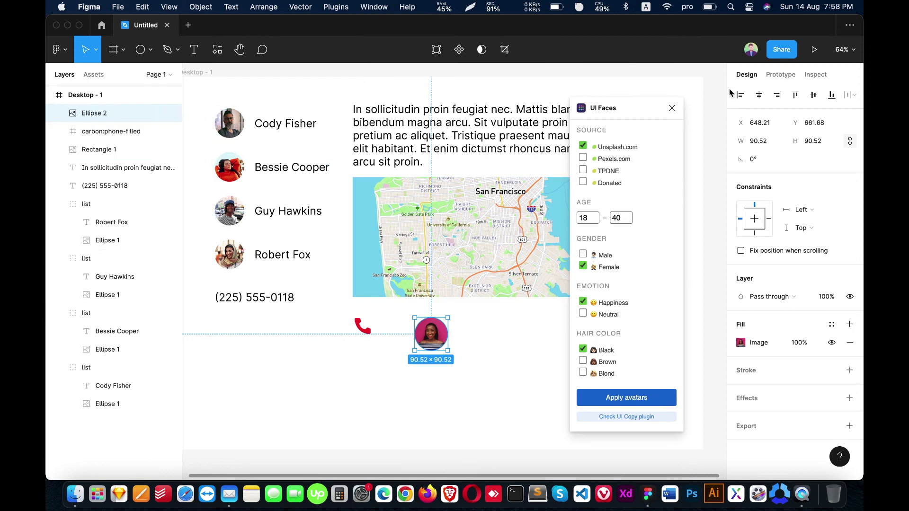
pyautogui.click(671, 108)
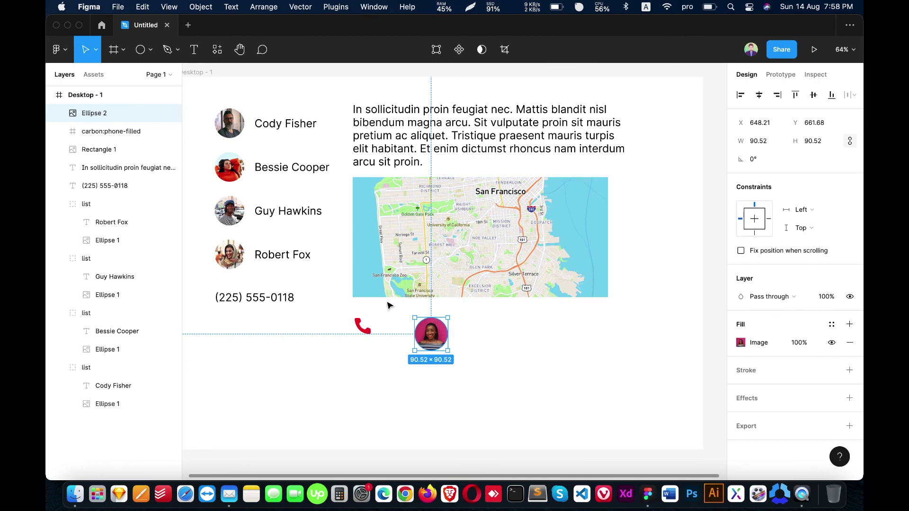
pyautogui.click(510, 338)
pyautogui.click(335, 6)
pyautogui.moveTo(347, 167)
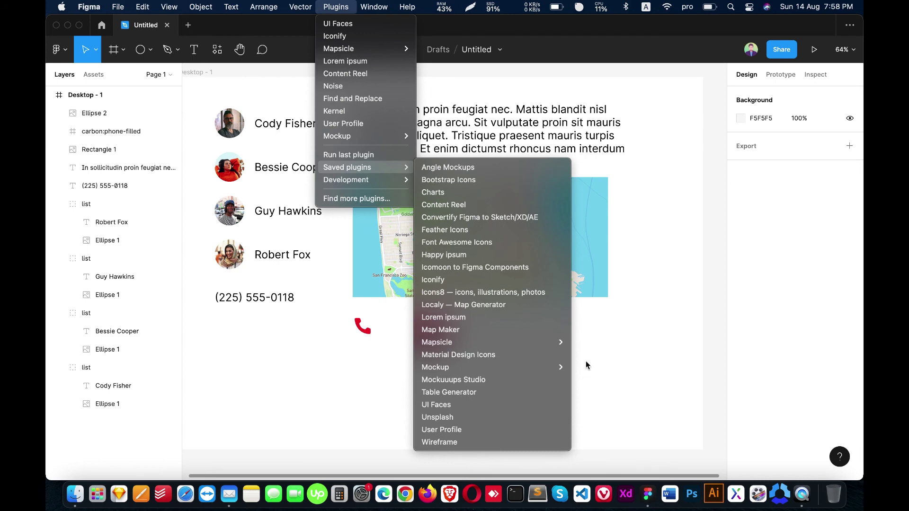
pyautogui.click(592, 340)
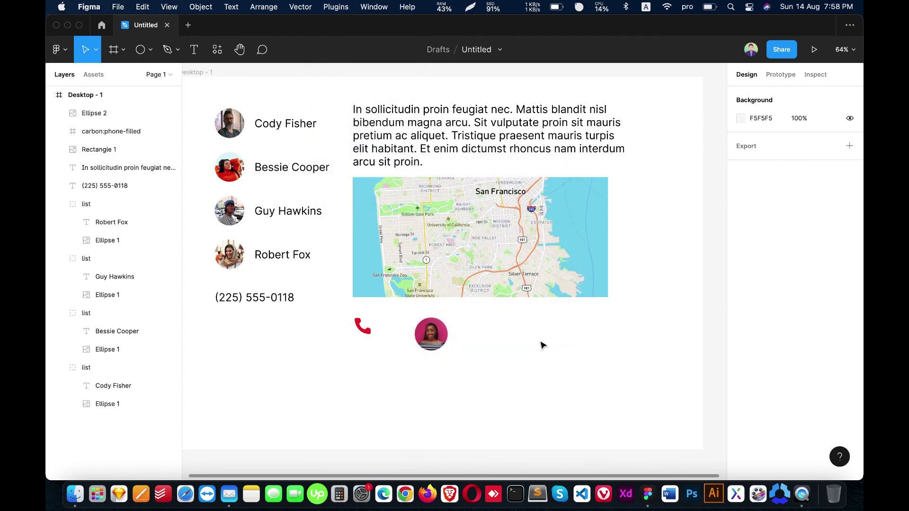